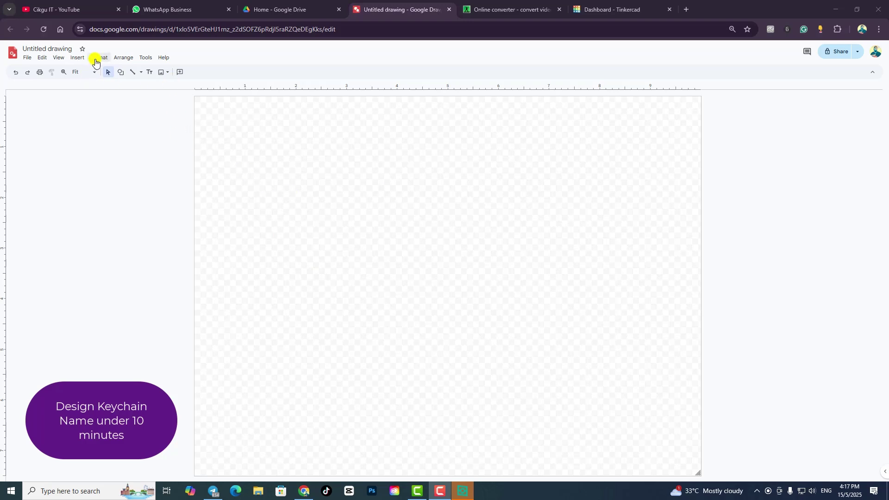
Add a text box near the middle of the canvas containing the keychain name, and set its font size to 80.
left_click(148, 73)
left_click(364, 223)
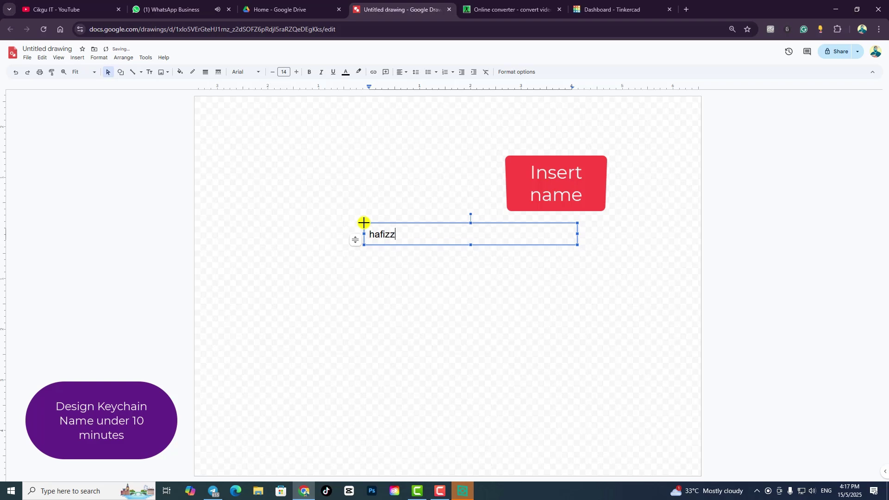
double_click(378, 235)
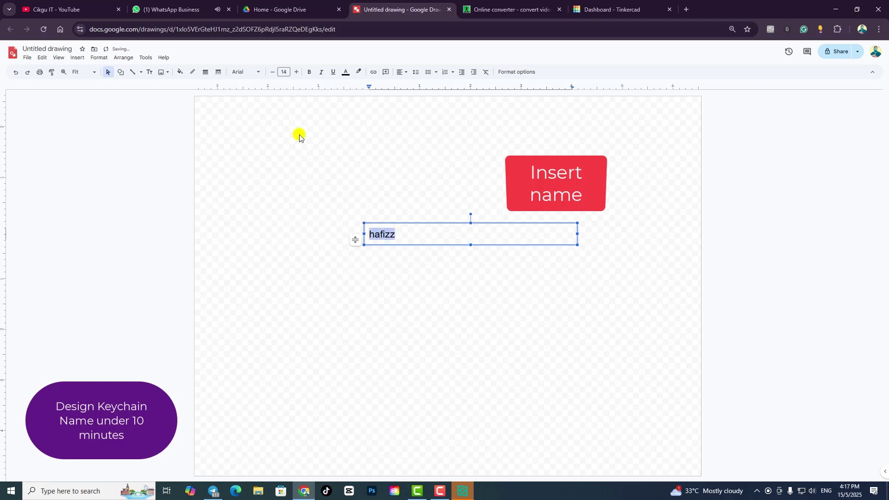
left_click(284, 72)
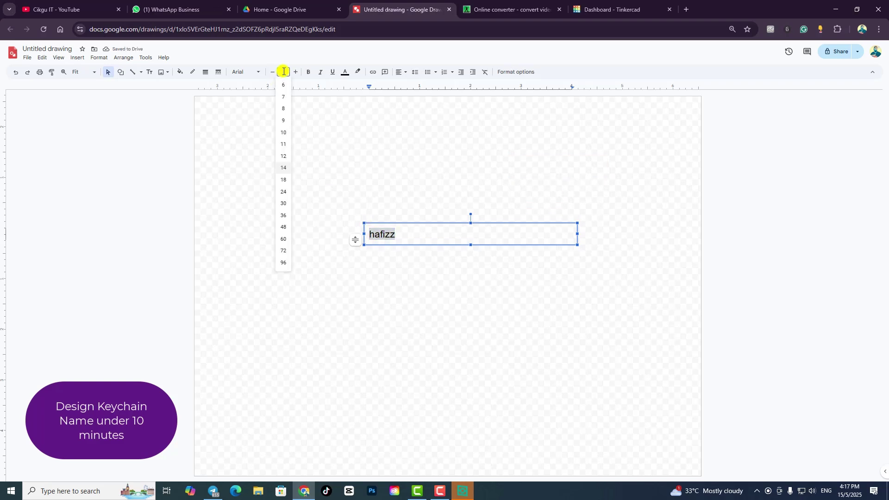
key("Return")
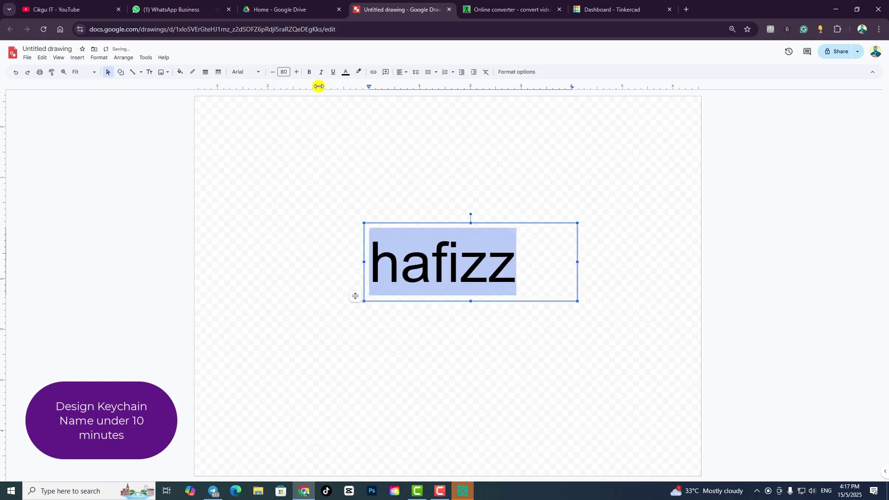
Change the font of the name text to Pacifico.
left_click(251, 74)
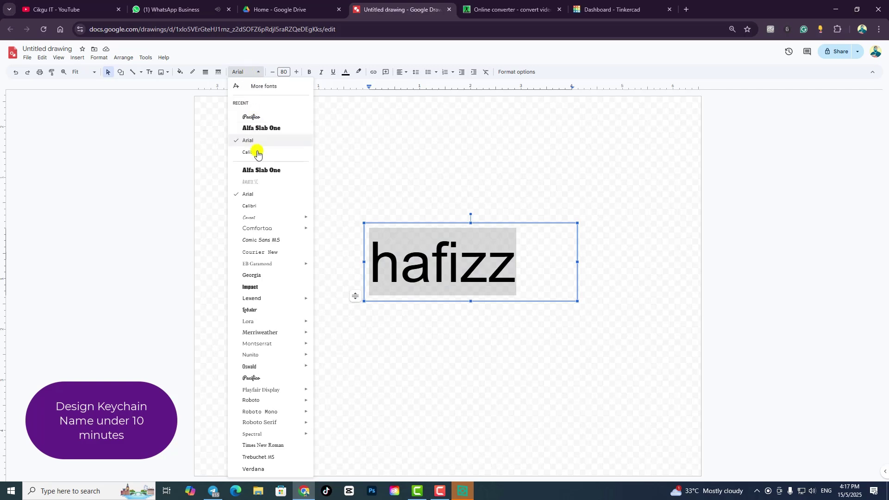
mouse_move(263, 227)
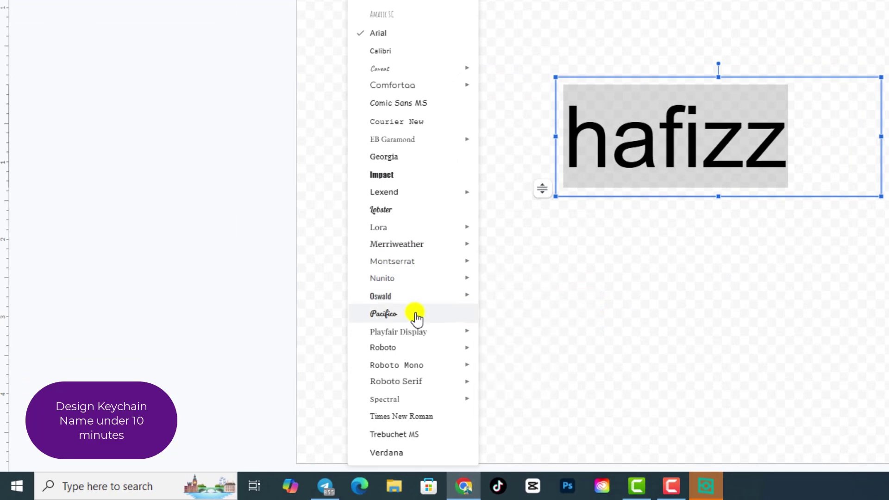
left_click(416, 316)
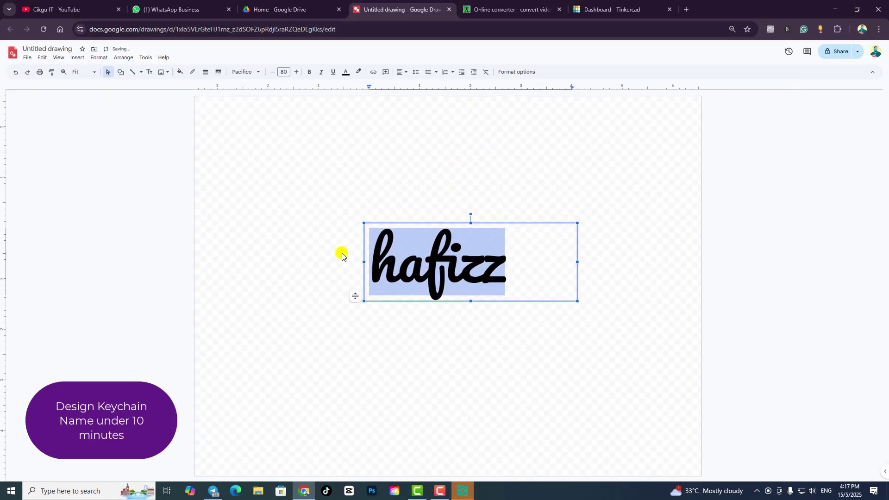
left_click(324, 205)
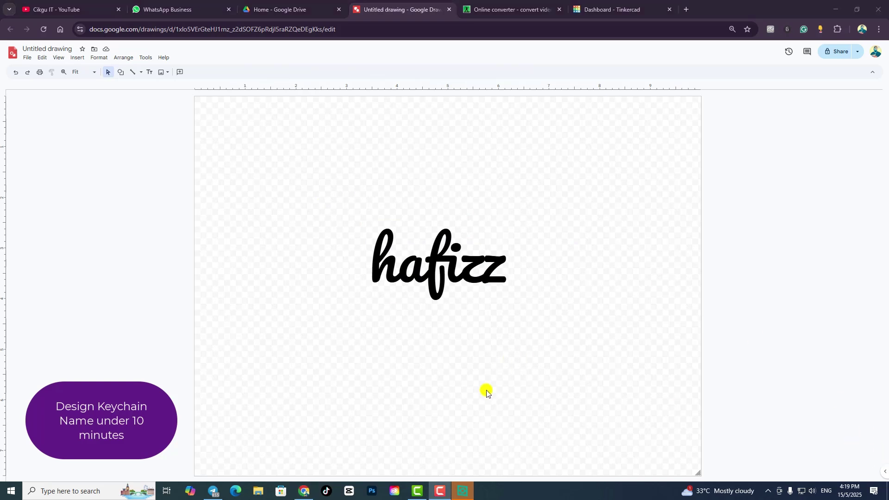
Rename the untitled drawing as kc.
left_click(455, 270)
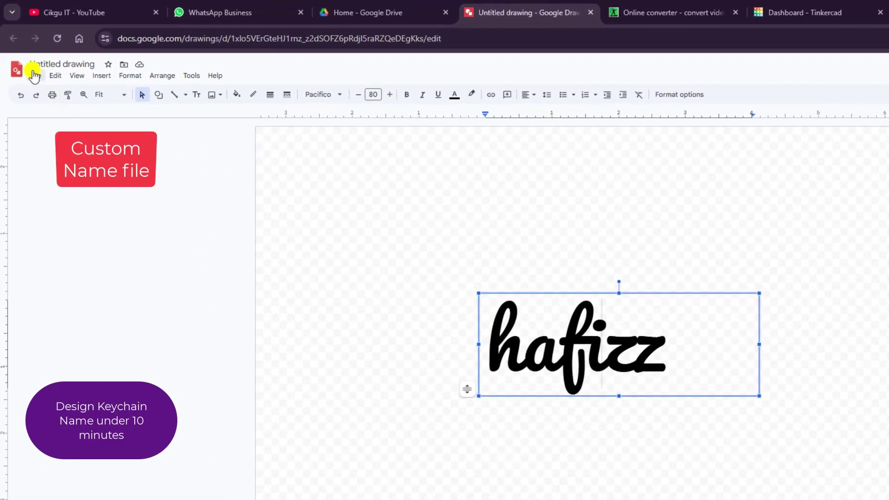
left_click(42, 62)
double_click(42, 62)
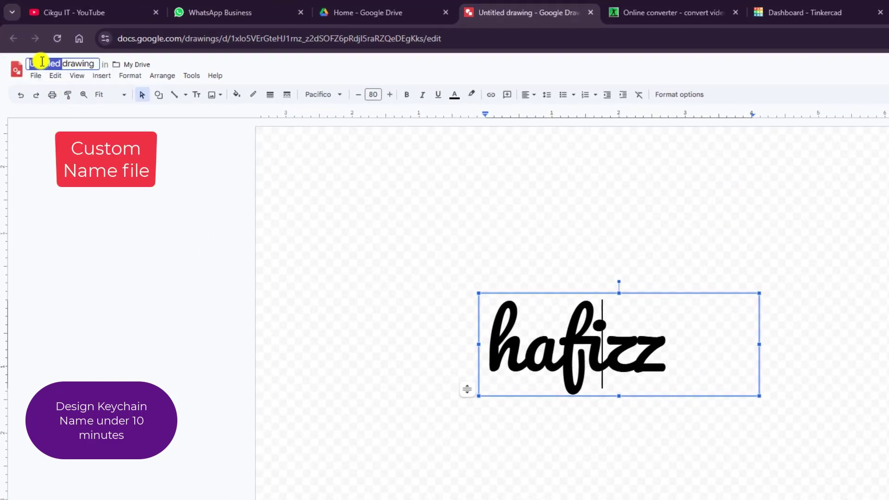
triple_click(42, 62)
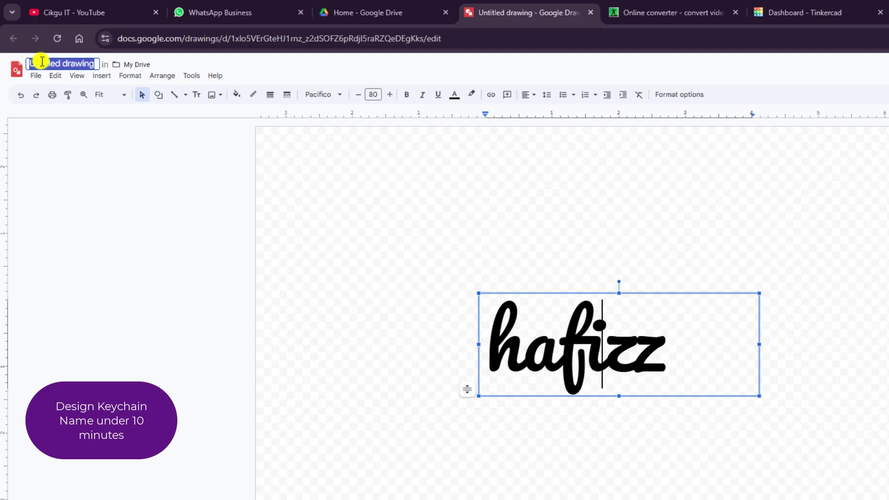
type("kc")
left_click(67, 154)
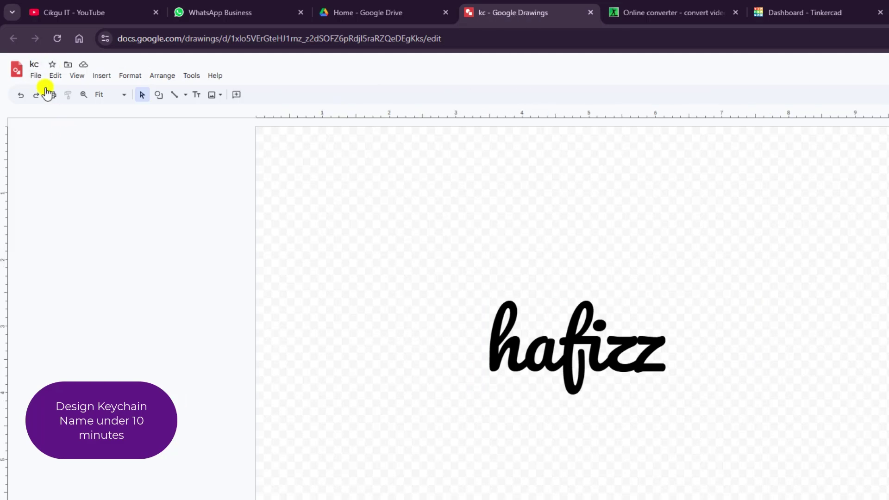
Download the drawing as a Scalable Vector Graphics (.svg) file and show kc.svg in its folder.
left_click(36, 77)
mouse_move(92, 184)
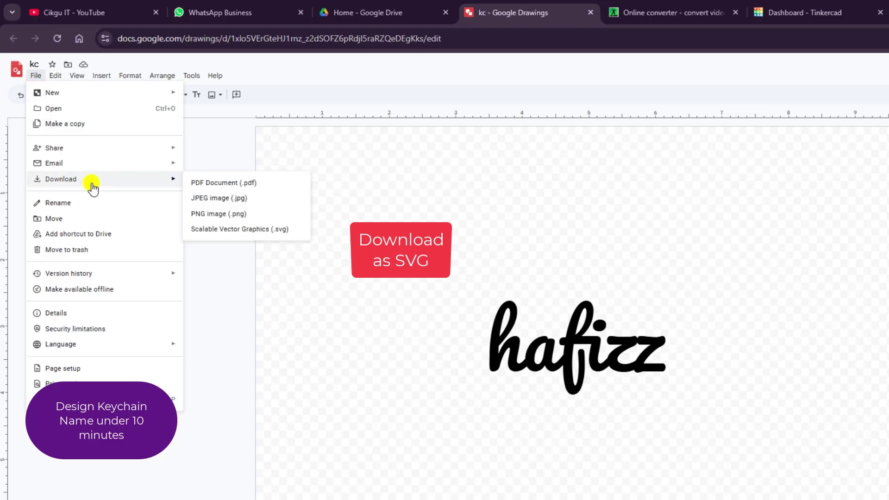
left_click(300, 229)
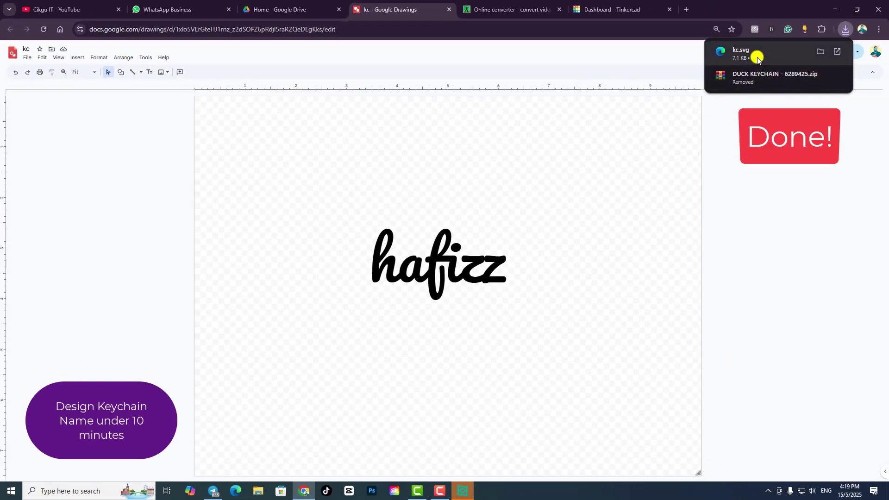
left_click(819, 51)
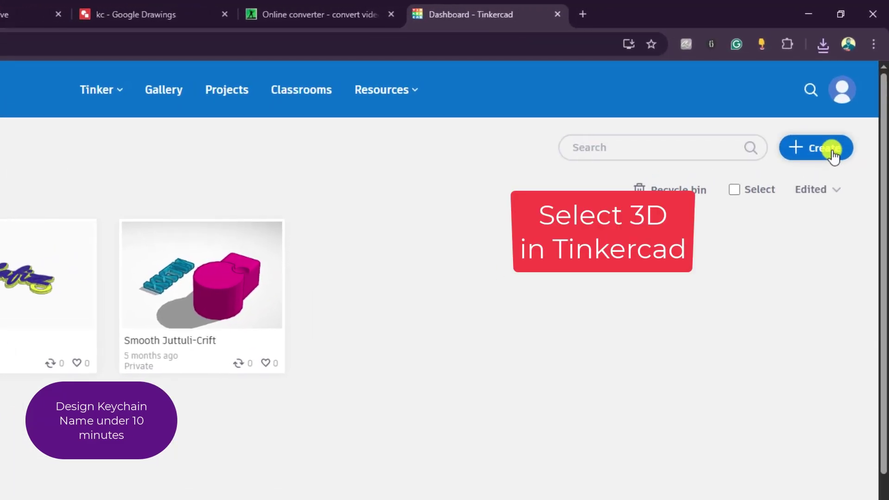
Create a new 3D design in Tinkercad.
left_click(831, 153)
left_click(808, 196)
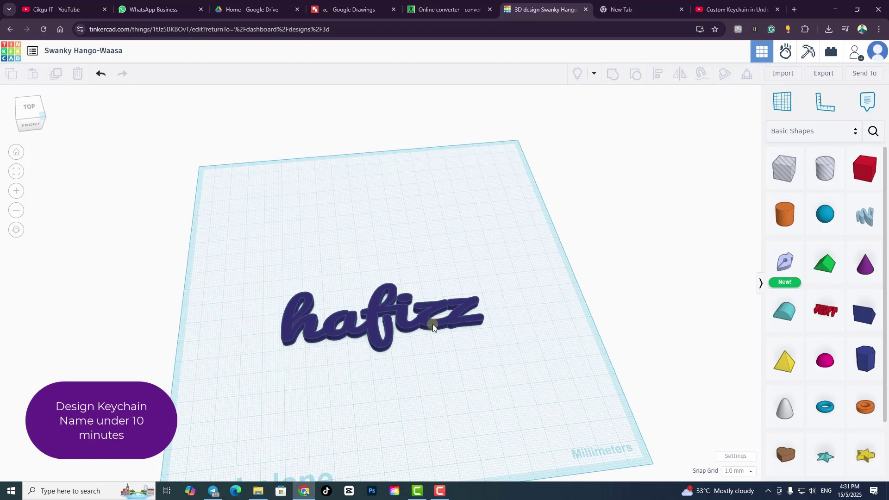
Duplicate the imported name shape in place and set the copy's fill mode to Outer Line.
left_click(433, 327)
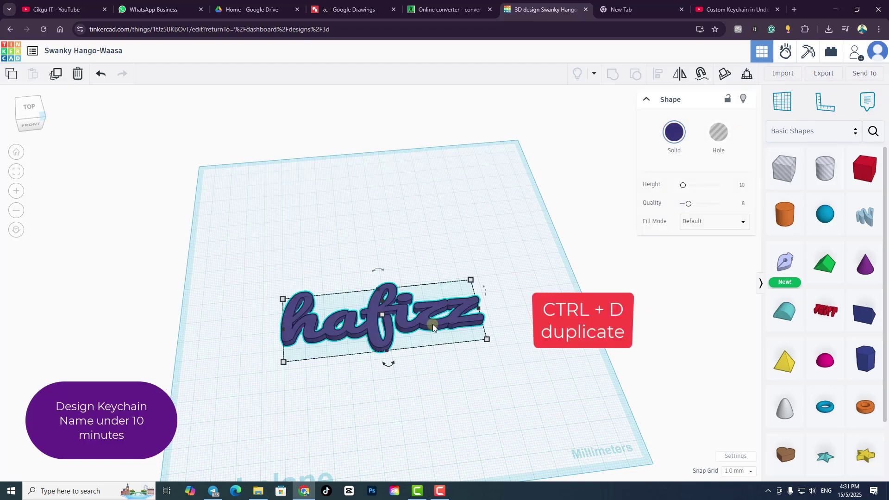
key("ctrl+d")
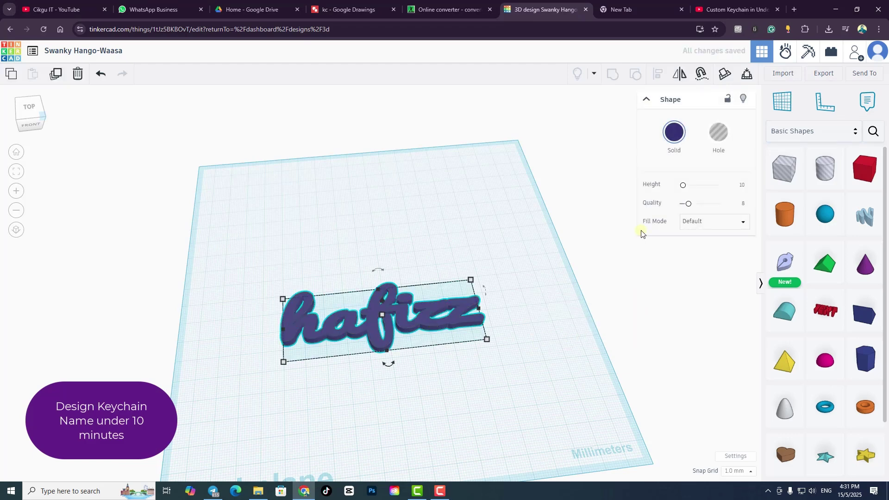
left_click(714, 222)
left_click(697, 264)
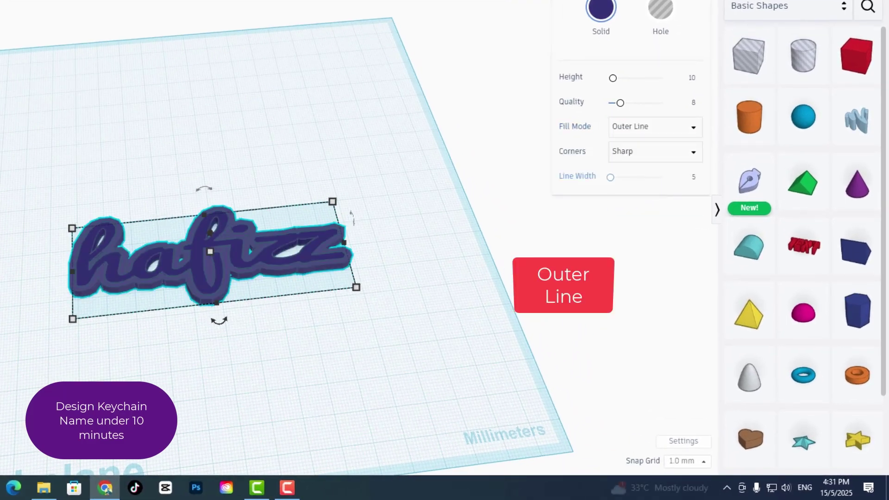
left_click(368, 374)
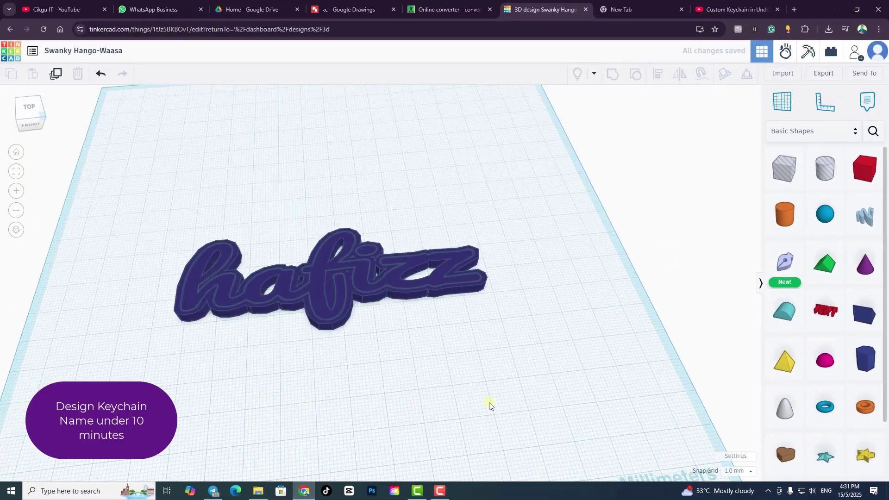
Recolour the inner name shape with the custom solid yellow fcf819.
scroll(489, 402, "up", 3)
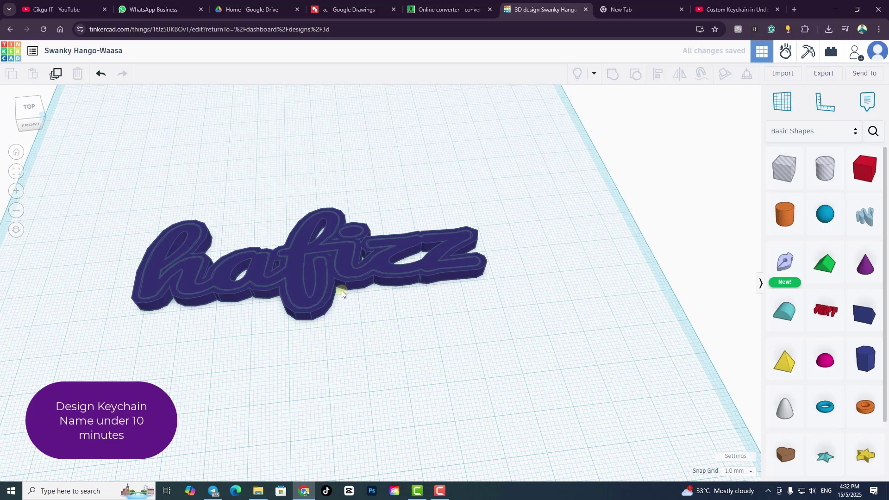
left_click(327, 278)
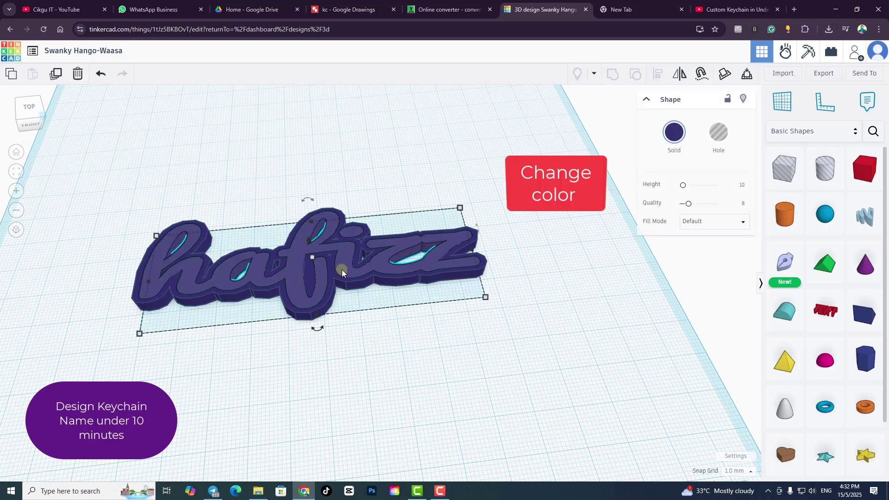
left_click(667, 133)
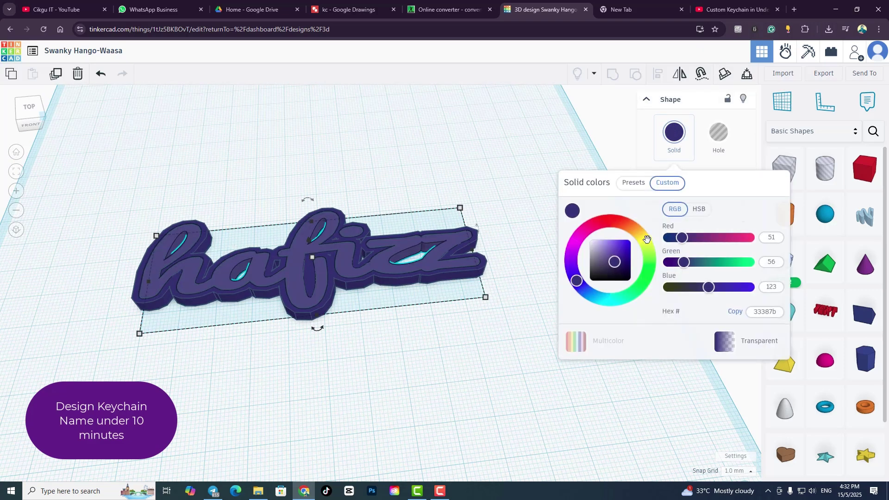
left_click(646, 246)
left_click_drag(622, 254, 627, 241)
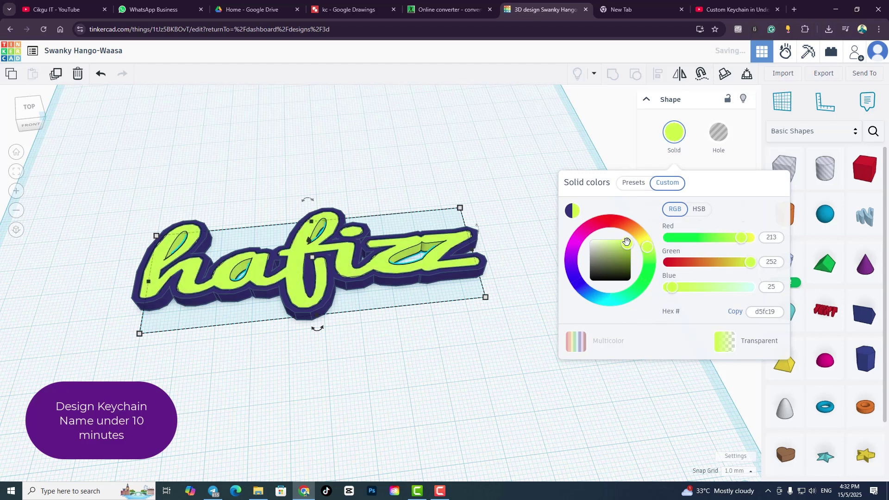
left_click_drag(648, 247, 644, 240)
left_click(496, 175)
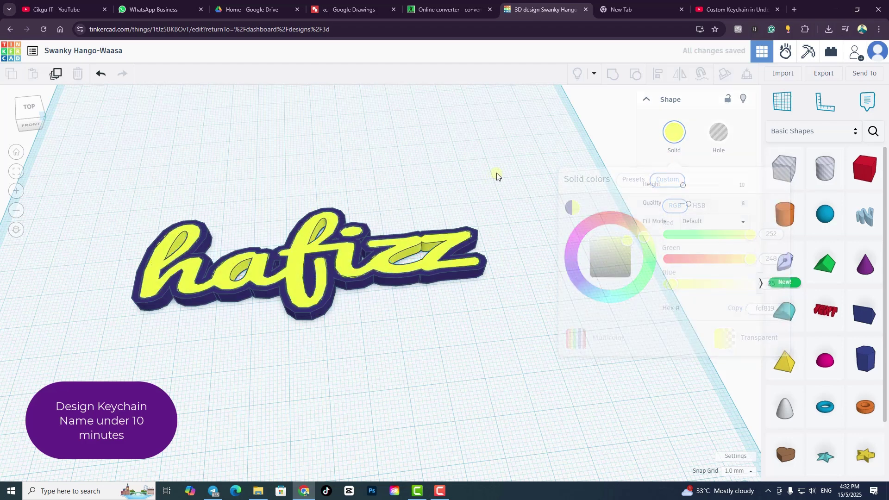
Raise the quality of the dark blue outline shape to 24.
left_click(407, 281)
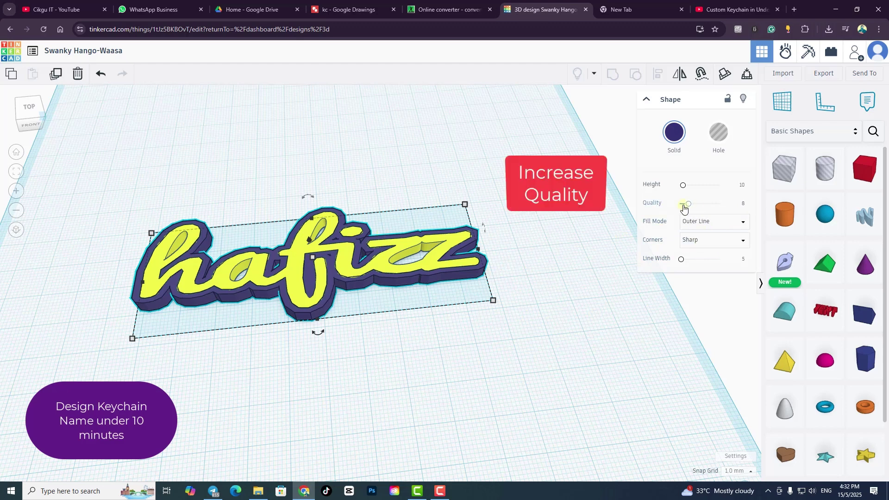
left_click_drag(687, 205, 709, 212)
left_click(591, 260)
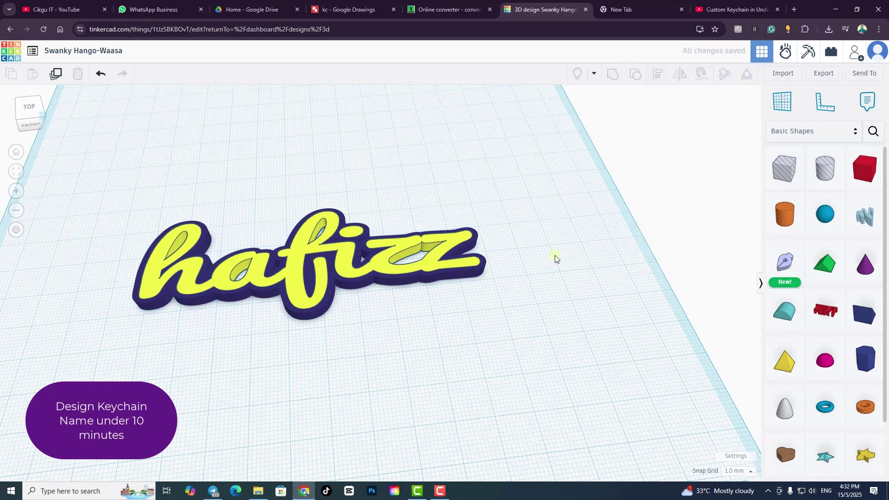
scroll(555, 259, "up", 5)
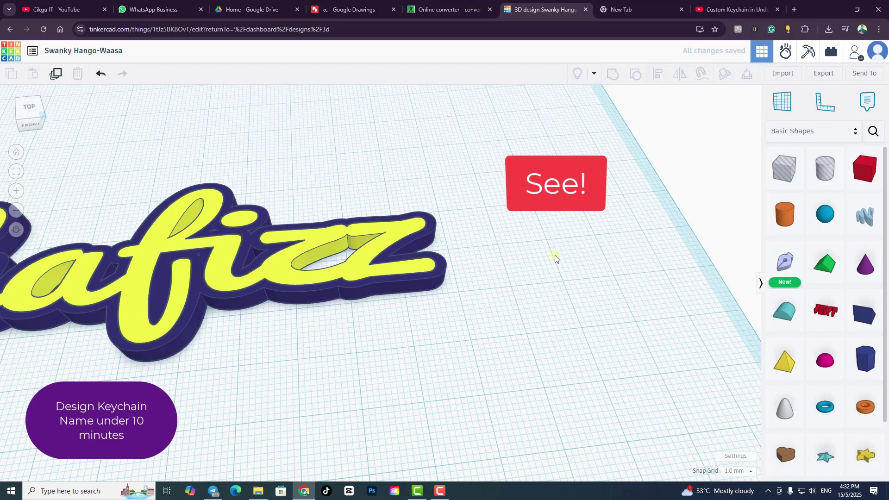
scroll(555, 259, "down", 5)
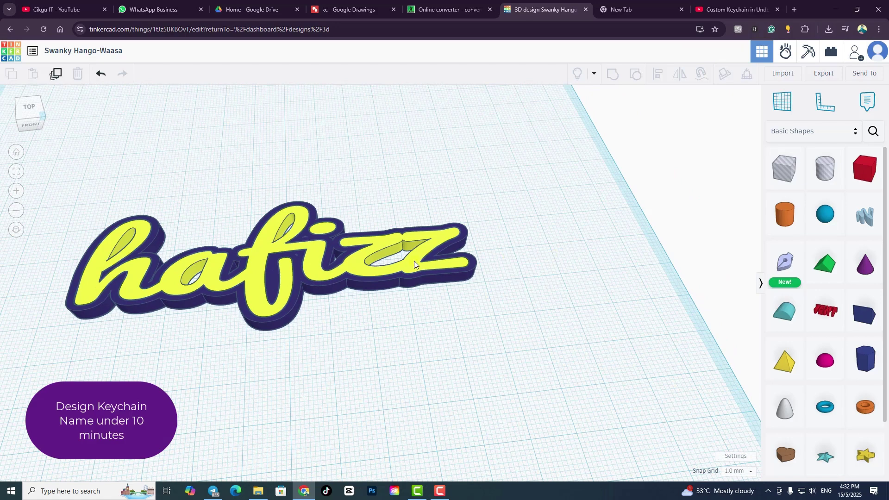
Open the height dimension of the yellow name shape for editing to check its value.
left_click(415, 264)
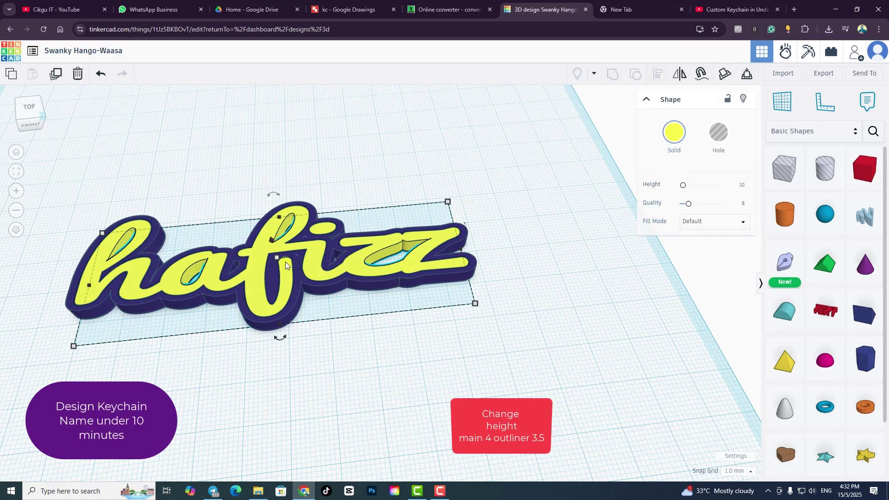
scroll(280, 261, "up", 3)
scroll(279, 260, "up", 2)
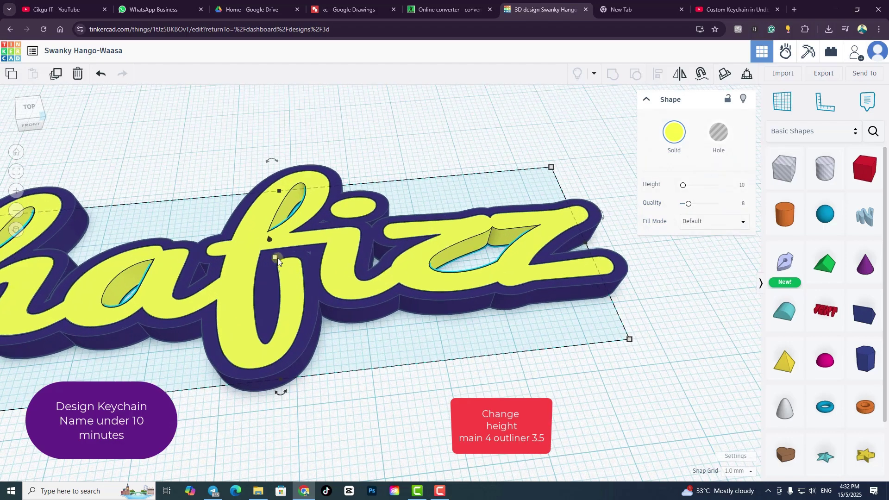
mouse_move(272, 259)
left_click(319, 265)
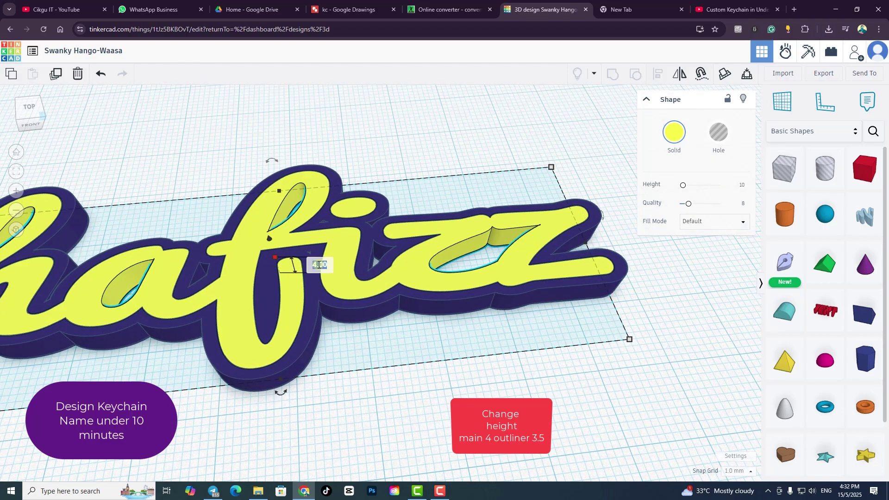
scroll(318, 265, "down", 1)
Set the height of the dark blue outline shape to 3.6 mm.
left_click(338, 308)
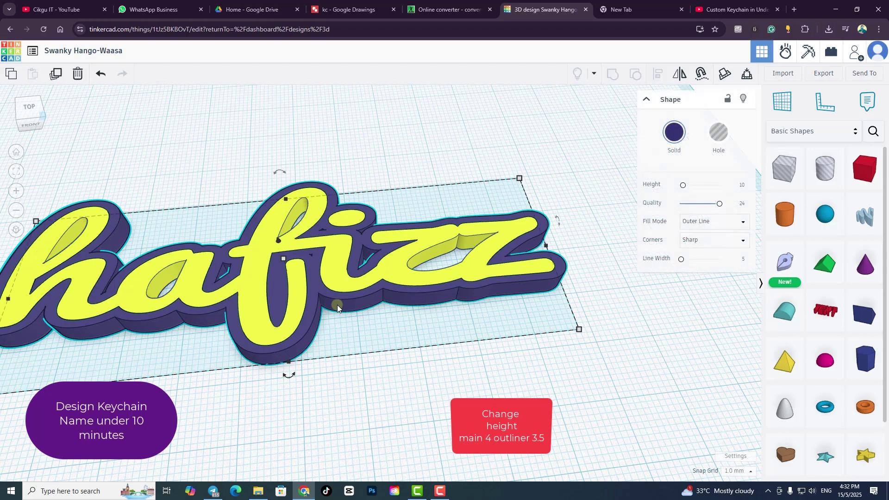
mouse_move(286, 263)
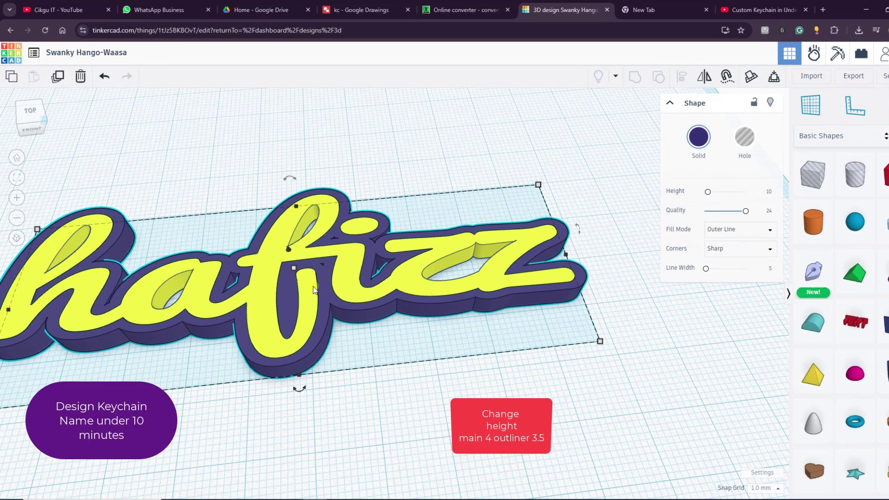
mouse_move(284, 258)
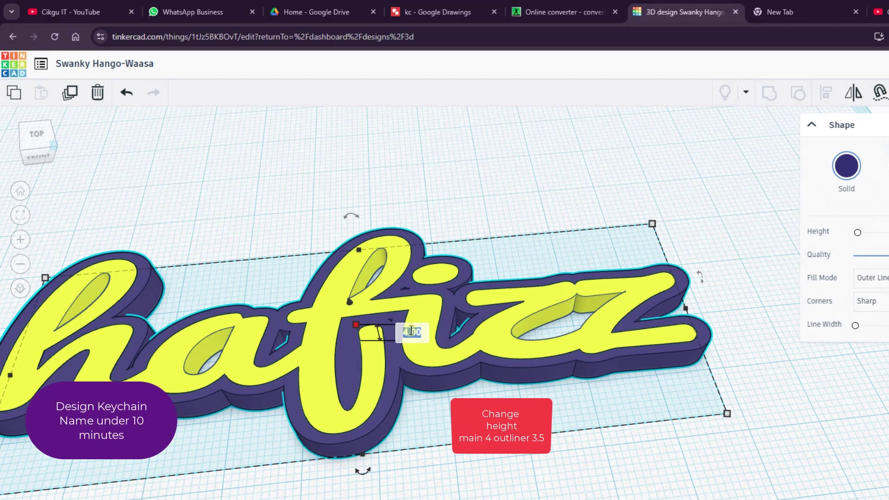
key("Return")
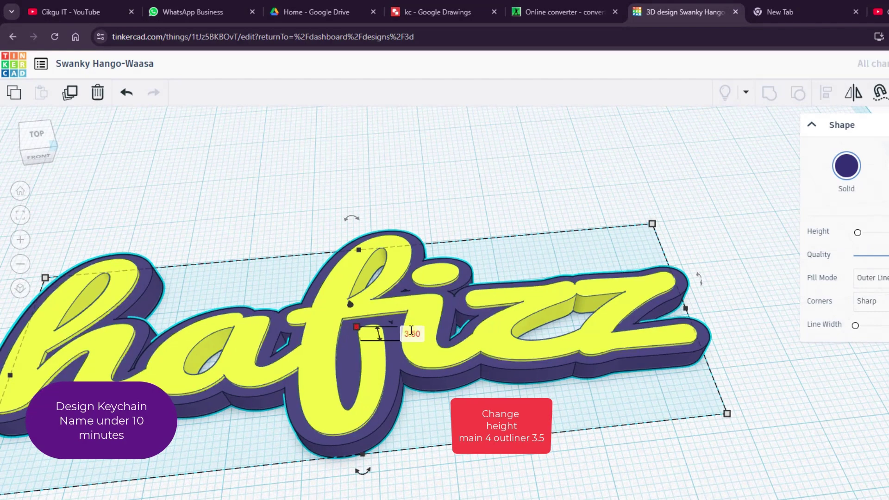
Examine the height difference between the yellow name and its dark blue outline up close from the front, side and above.
left_click(38, 135)
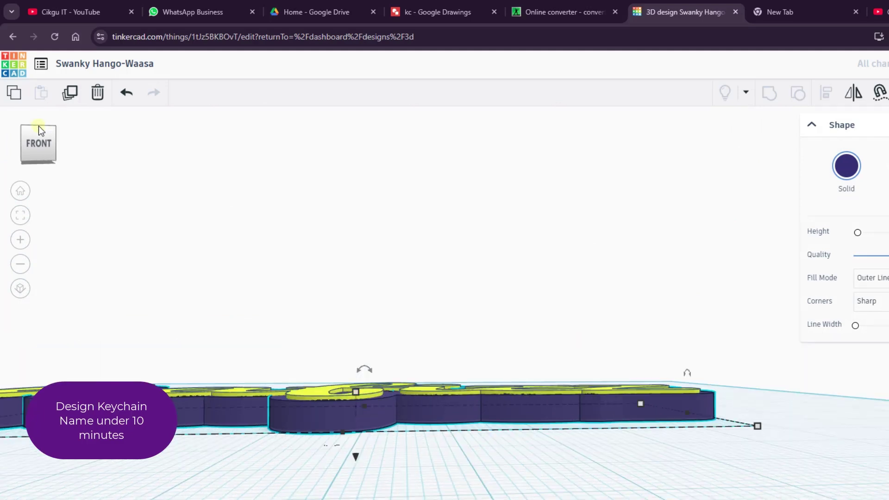
left_click(39, 127)
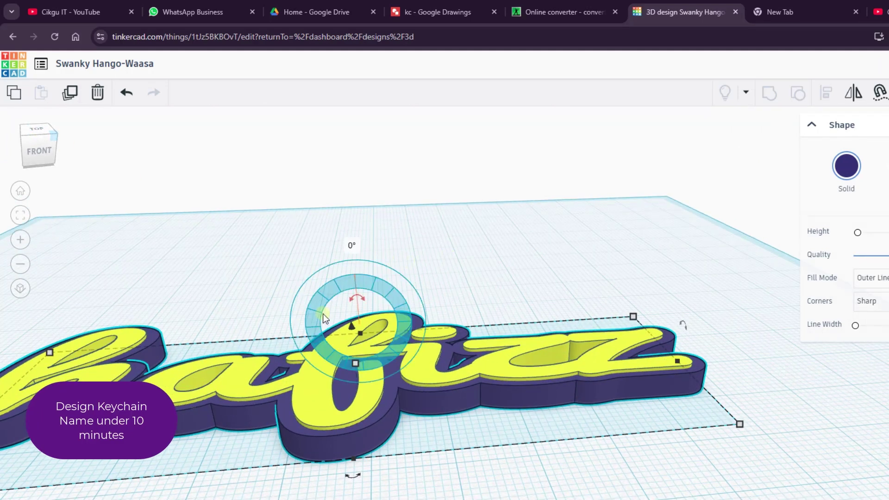
left_click(17, 241)
left_click(17, 241)
left_click(17, 241)
left_click(17, 241)
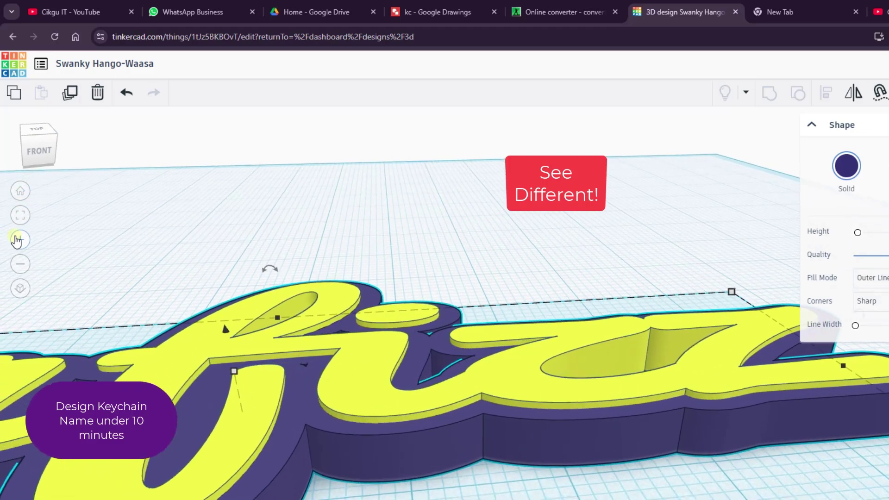
left_click(17, 240)
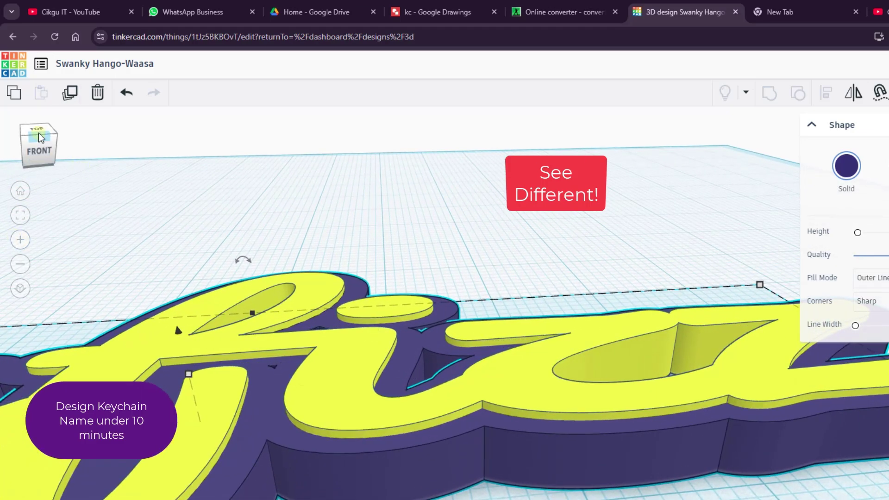
left_click_drag(39, 137, 42, 133)
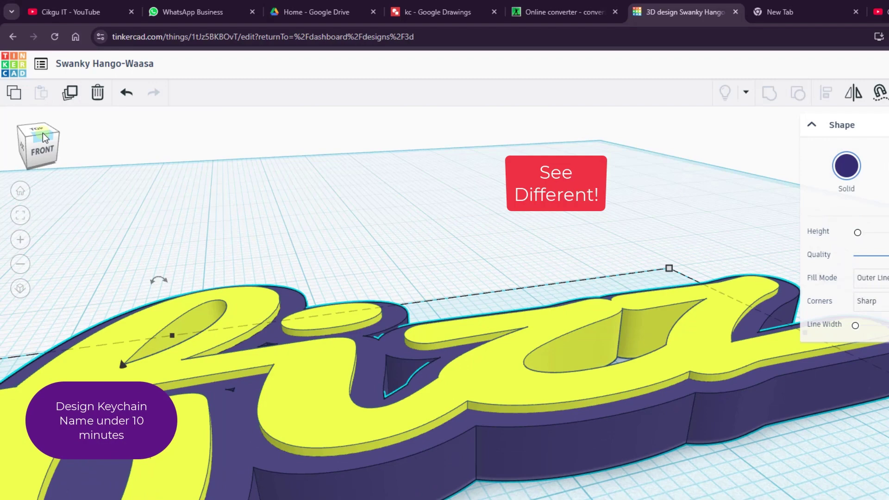
left_click(410, 196)
scroll(411, 197, "down", 4)
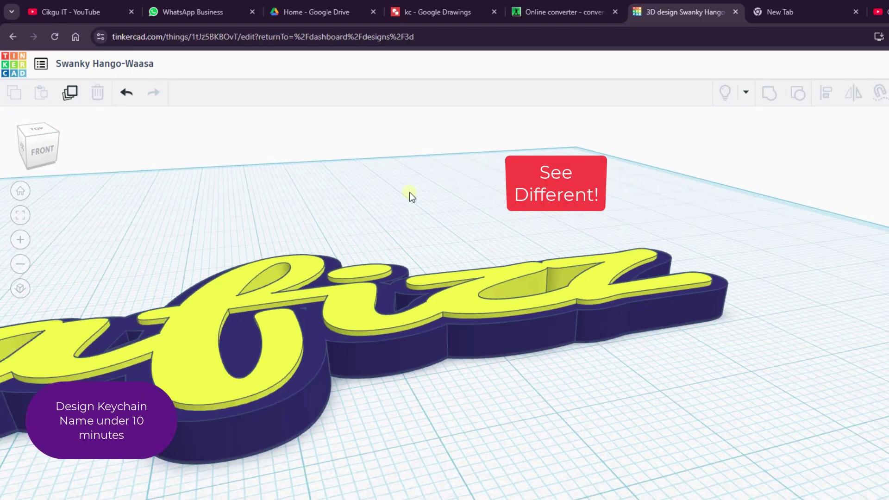
left_click(46, 144)
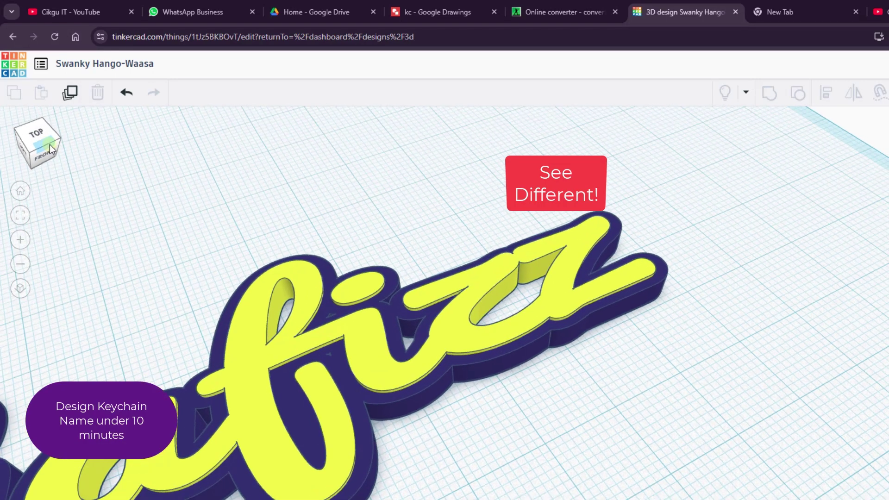
left_click_drag(45, 149, 20, 143)
left_click(20, 143)
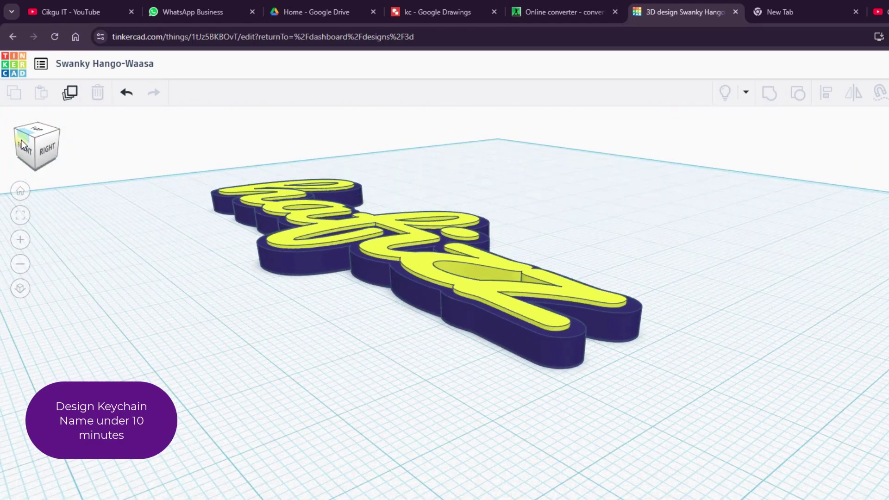
left_click(21, 139)
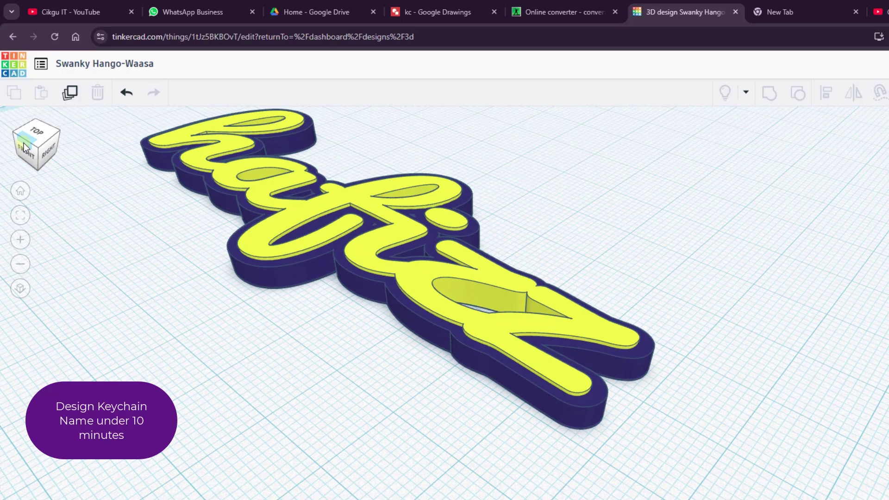
left_click_drag(26, 149, 44, 179)
right_click_drag(207, 236, 219, 254)
scroll(270, 418, "down", 2)
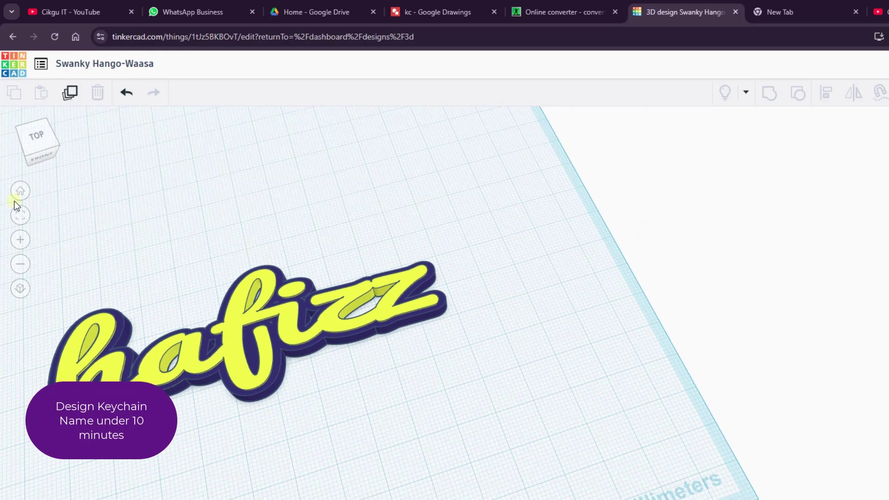
left_click(21, 217)
scroll(457, 254, "up", 5)
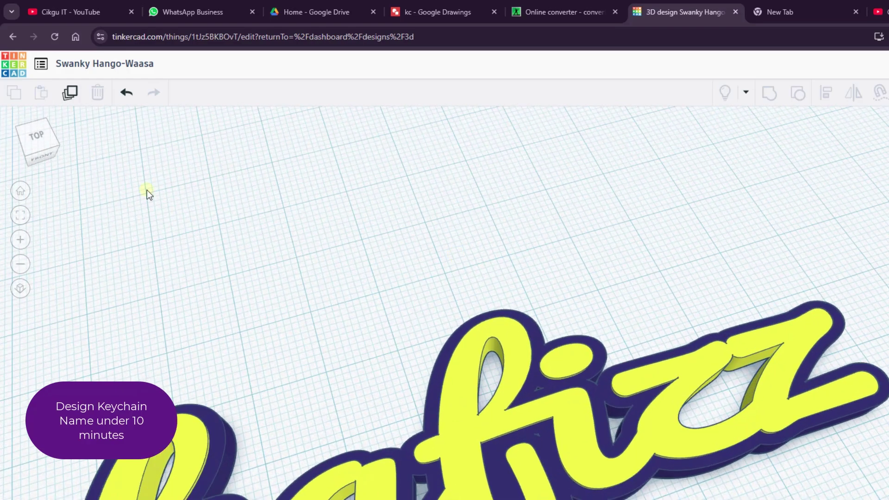
left_click(45, 144)
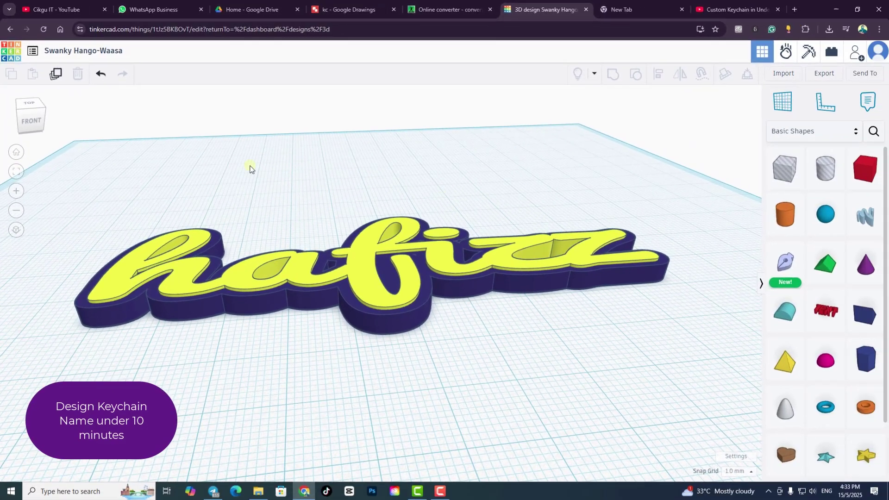
left_click(50, 109)
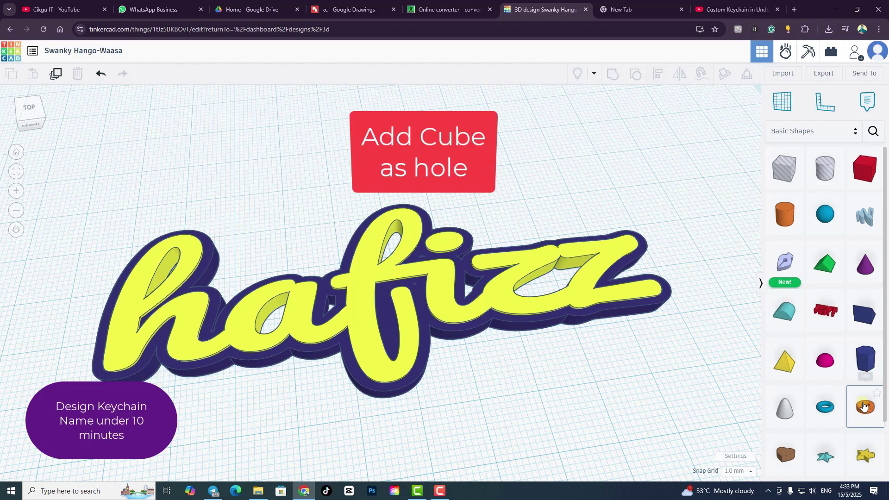
left_click_drag(864, 407, 643, 298)
left_click(653, 401)
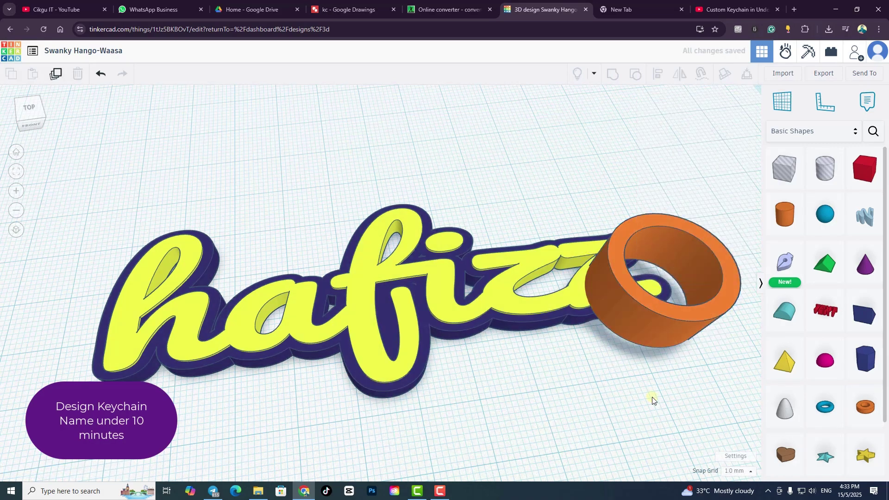
scroll(653, 401, "down", 3)
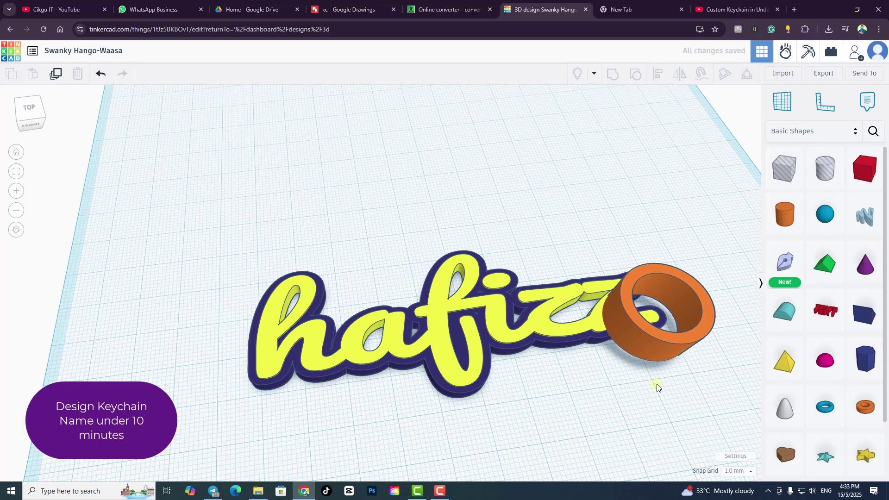
left_click(670, 357)
key("Delete")
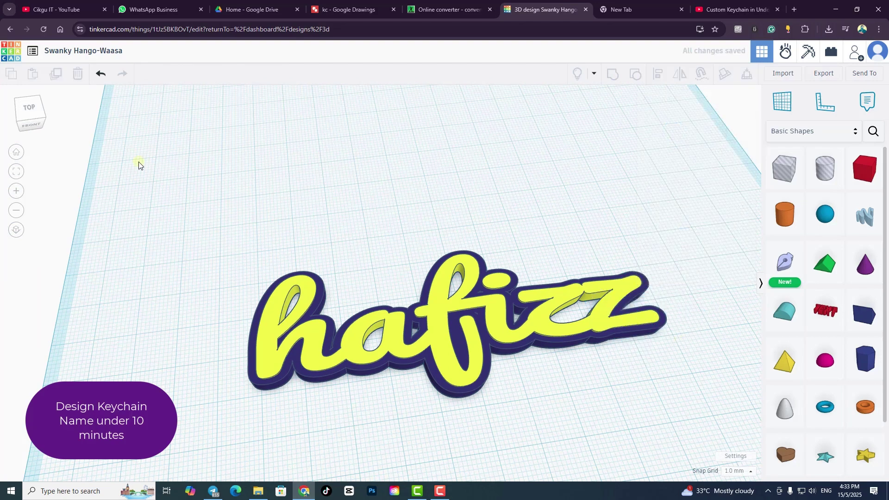
Place a Tube shape with the default radius of 10 at the lower end of the name's last letter, overlapping its outline.
left_click(29, 122)
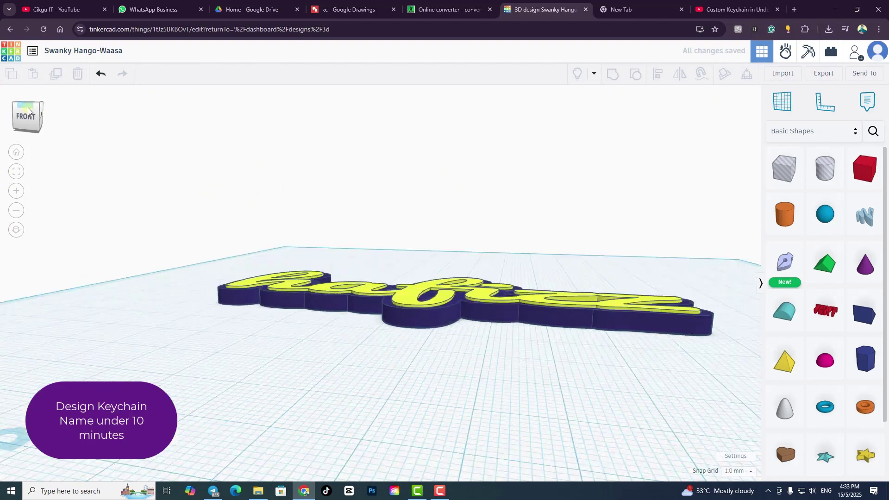
left_click(28, 110)
left_click(16, 152)
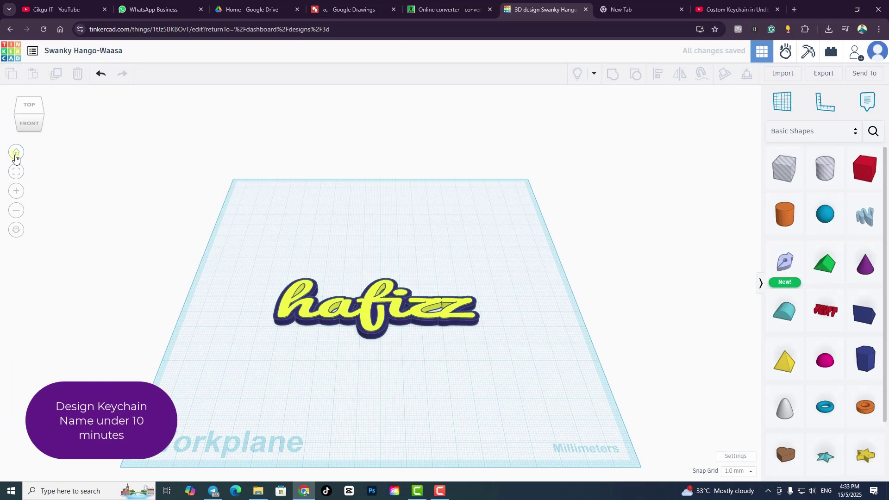
left_click(15, 172)
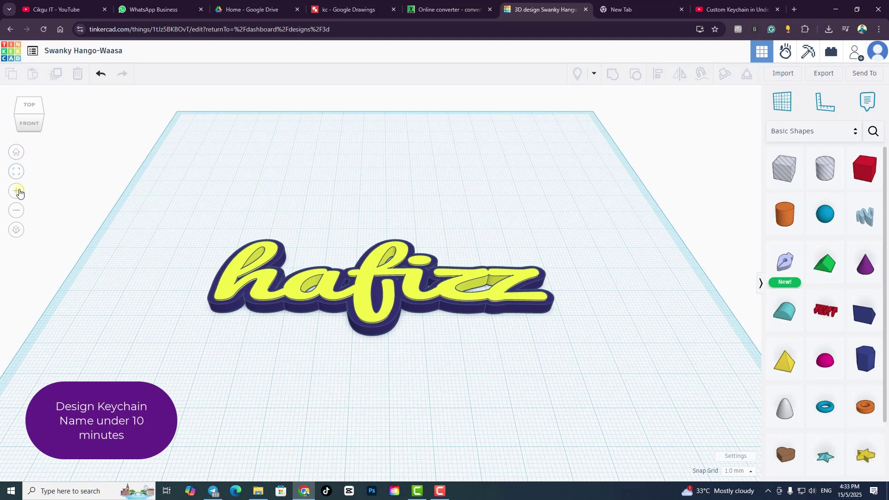
left_click(29, 106)
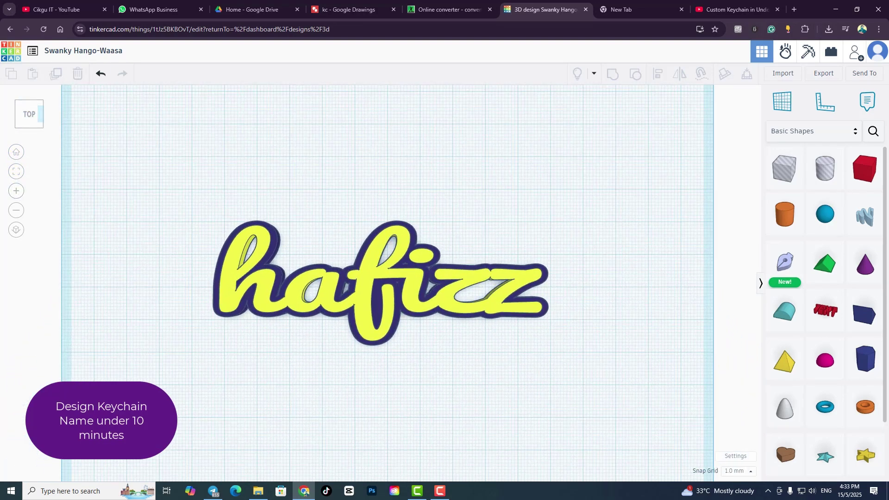
left_click(869, 414)
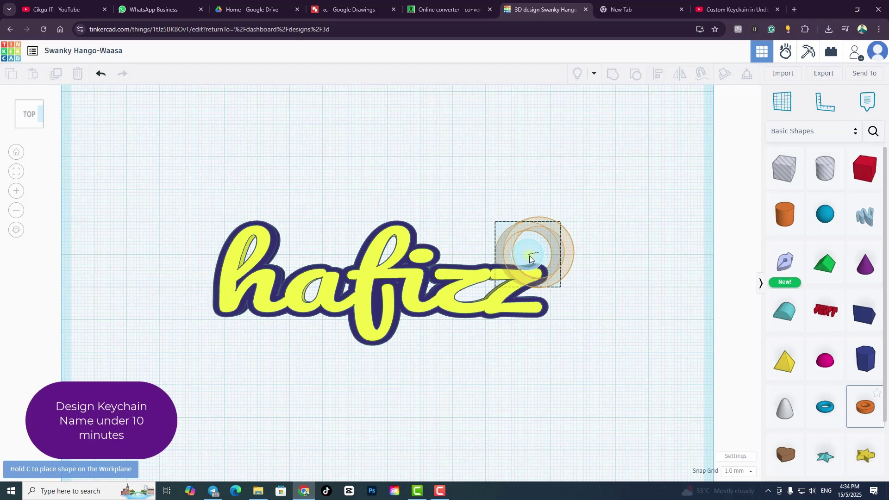
left_click_drag(518, 329, 515, 324)
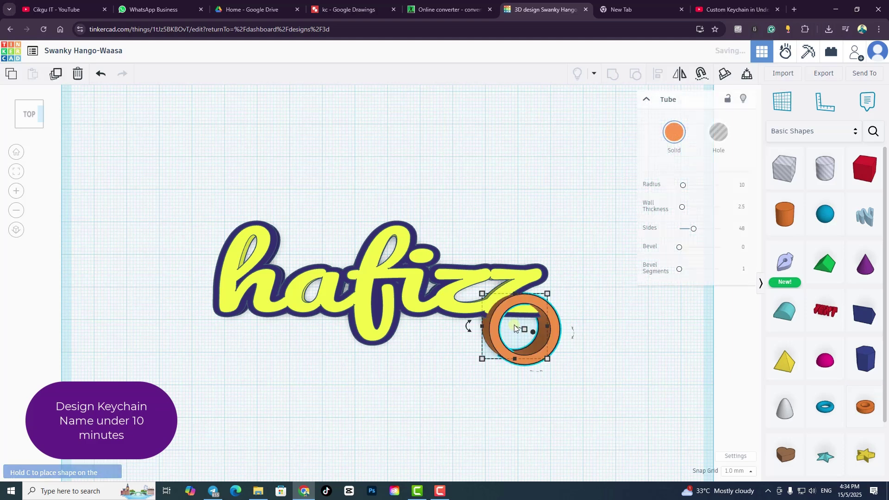
left_click(666, 142)
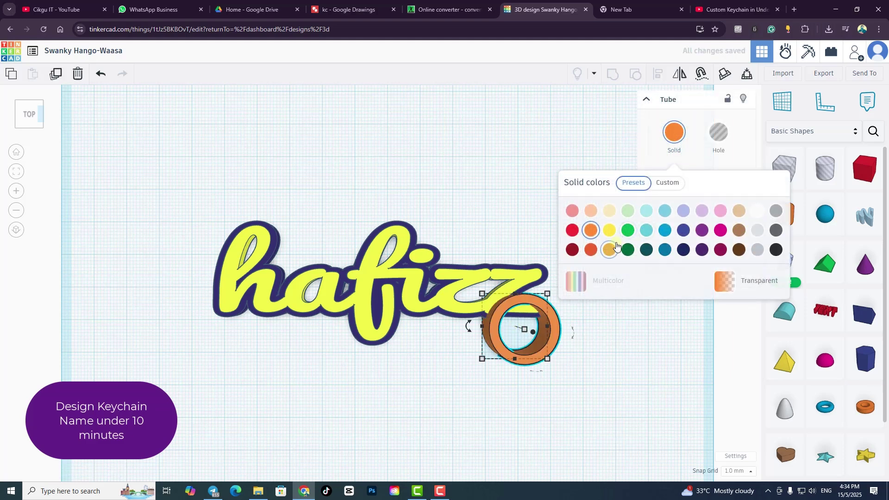
left_click(624, 359)
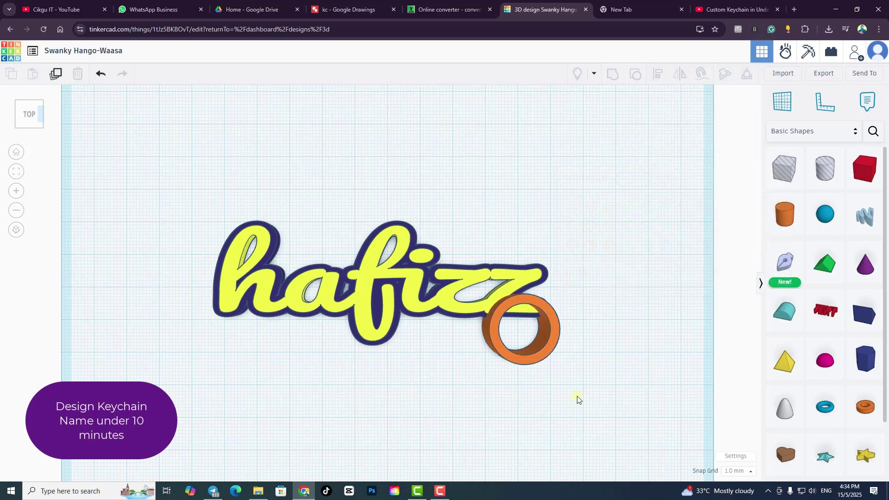
Set the orange tube's height to 3.8 mm.
key("h")
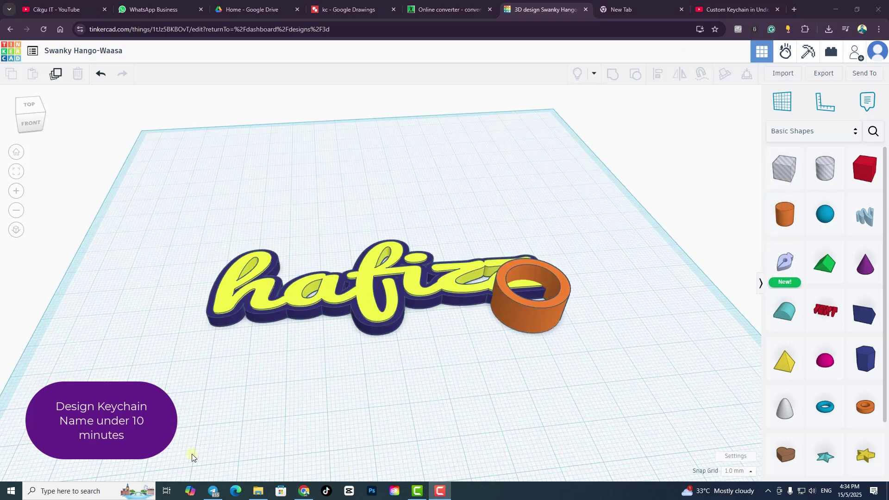
left_click(36, 110)
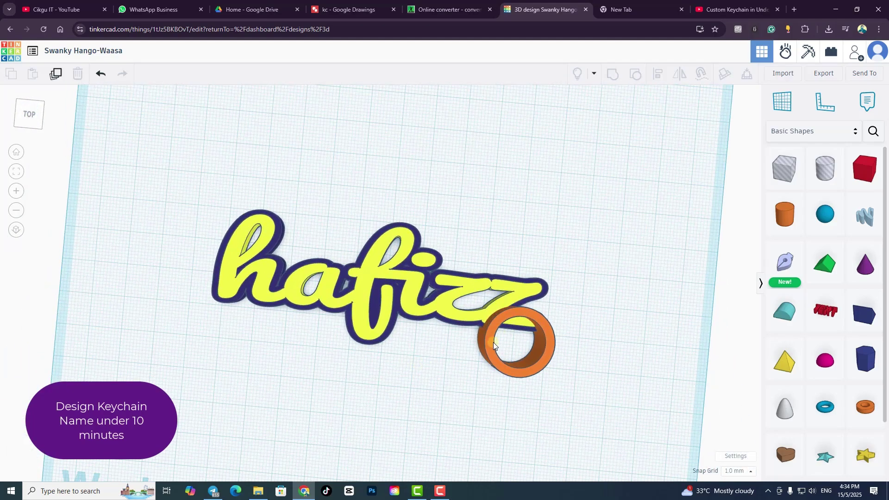
left_click(34, 113)
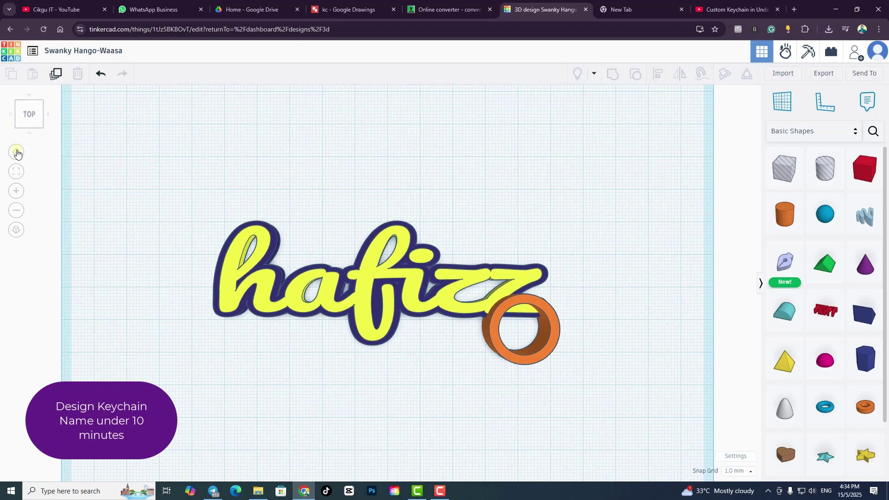
left_click(26, 108)
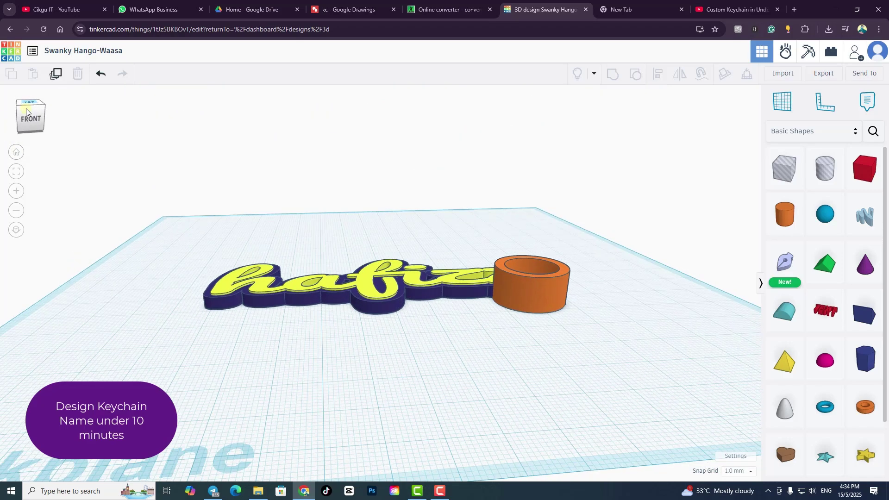
left_click(538, 290)
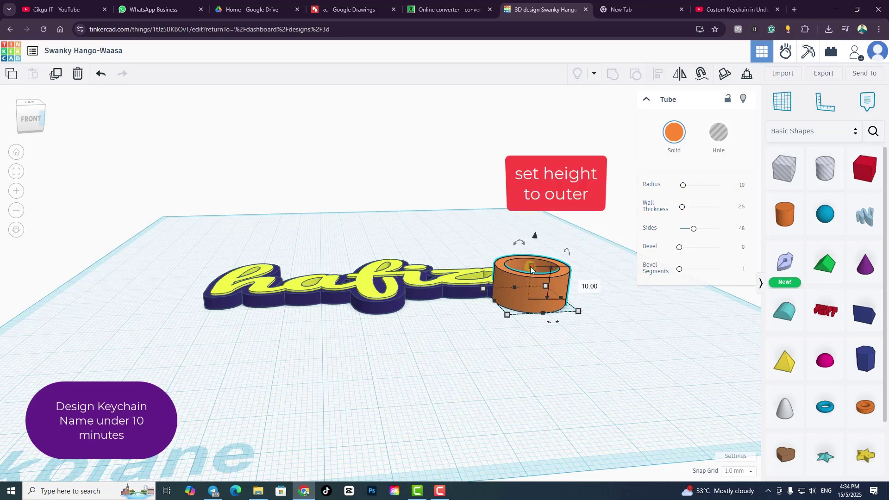
left_click(581, 283)
type("3.8")
key("Return")
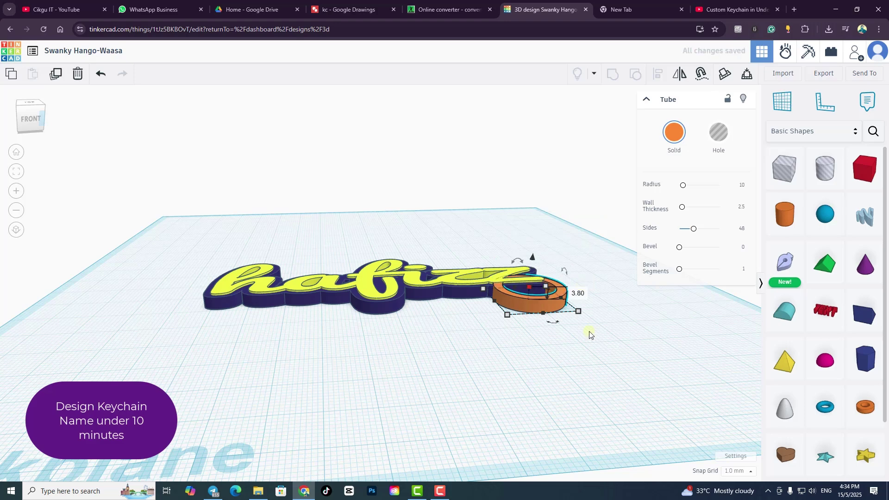
left_click(654, 389)
left_click_drag(40, 116, 26, 117)
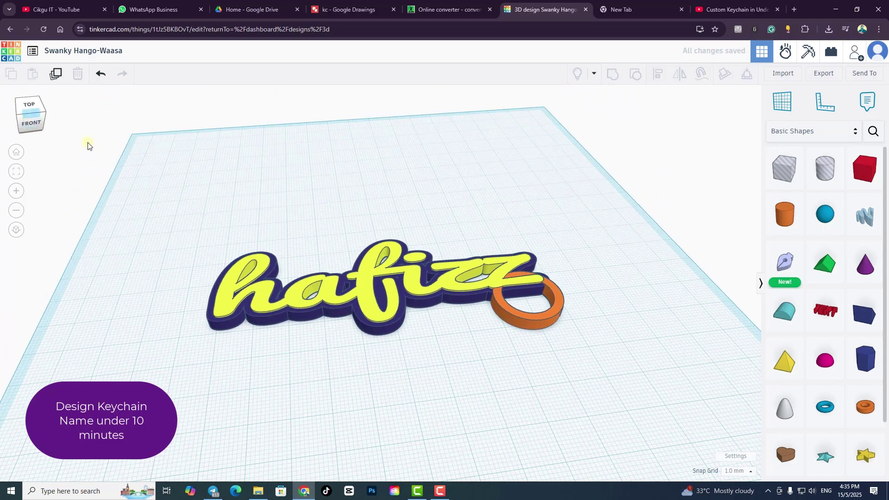
Recolour the orange tube ring with the dark navy blue solid preset to match the name's outline.
left_click(526, 318)
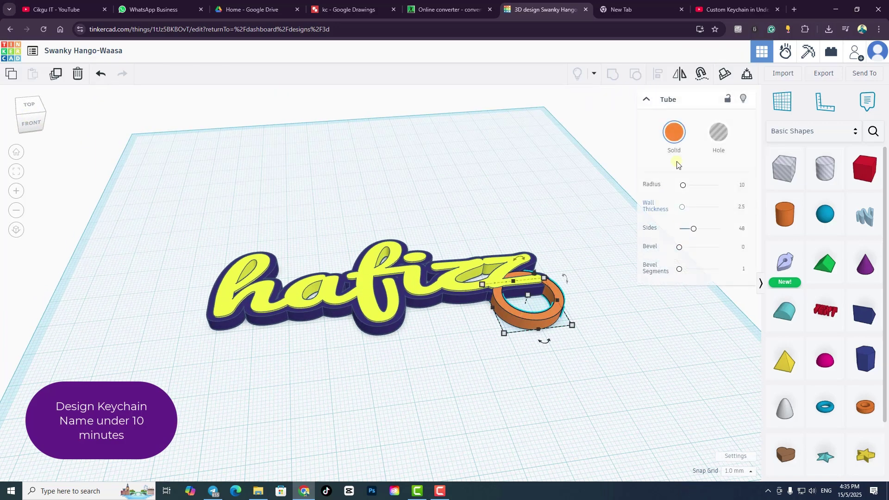
left_click(675, 132)
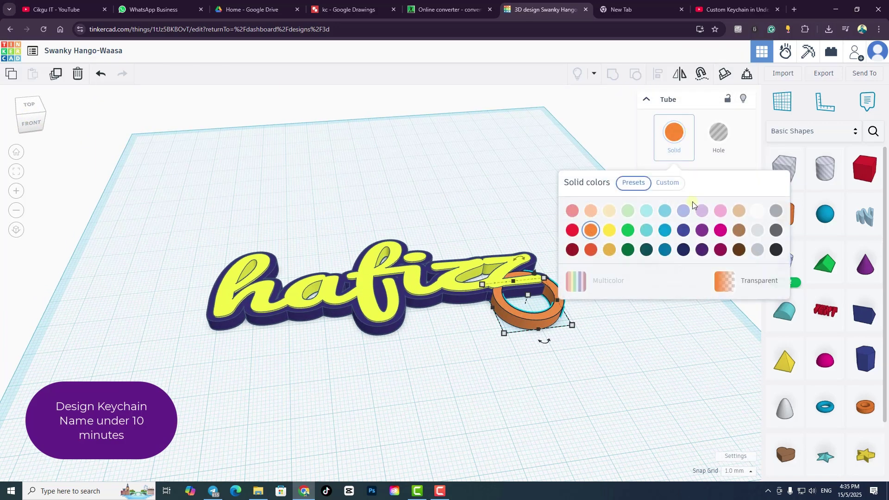
left_click(683, 250)
left_click(648, 365)
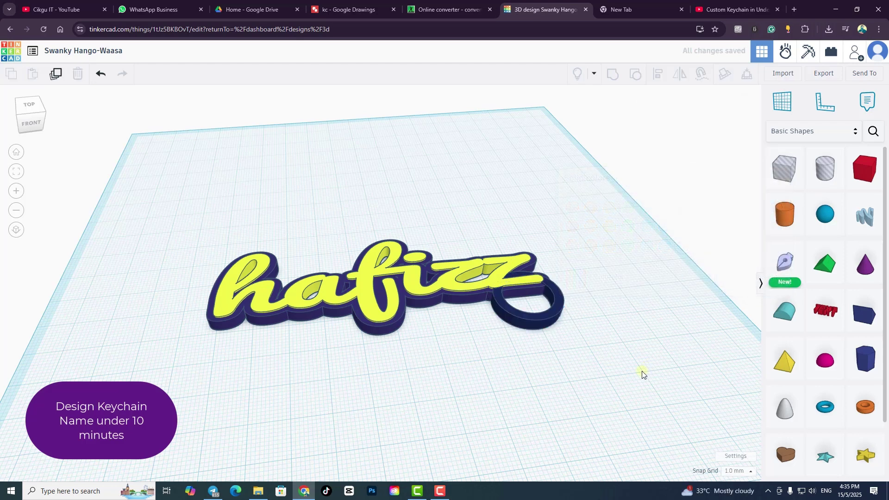
Shrink the tube ring under the last letter to 15 mm wide and 14 mm deep, keeping it overlapping the outline.
left_click(554, 314)
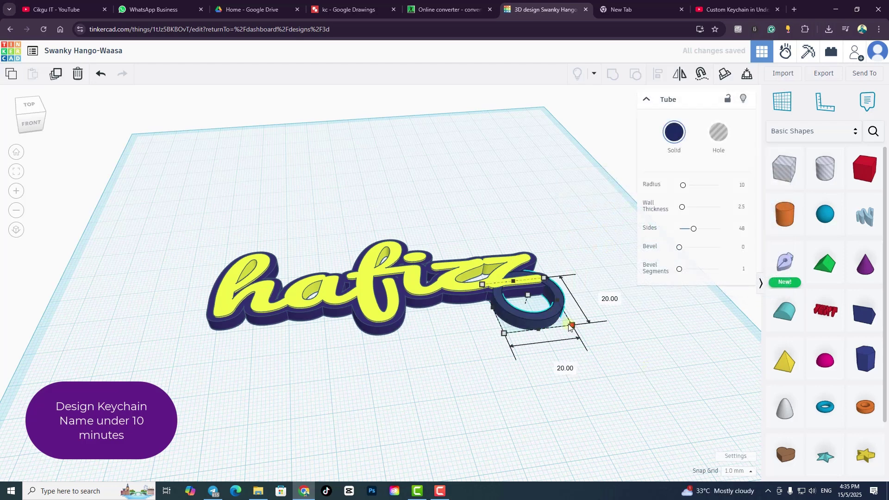
left_click_drag(572, 325, 559, 319)
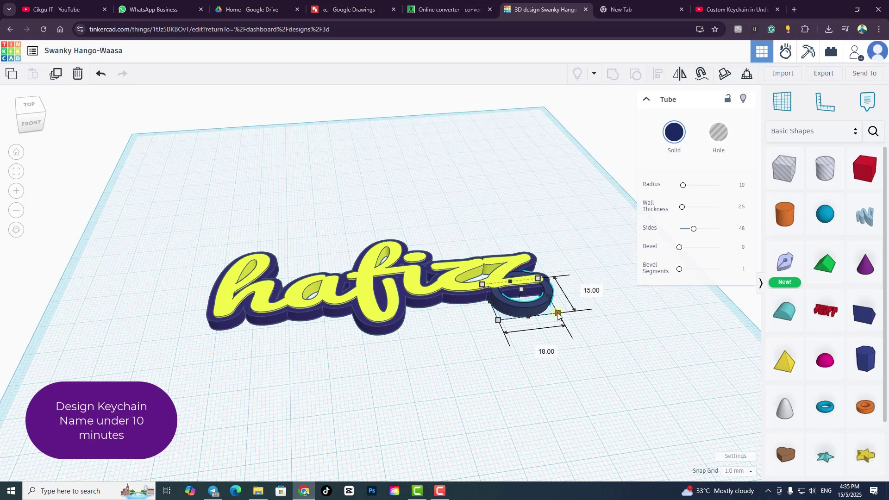
left_click(456, 252)
left_click(35, 112)
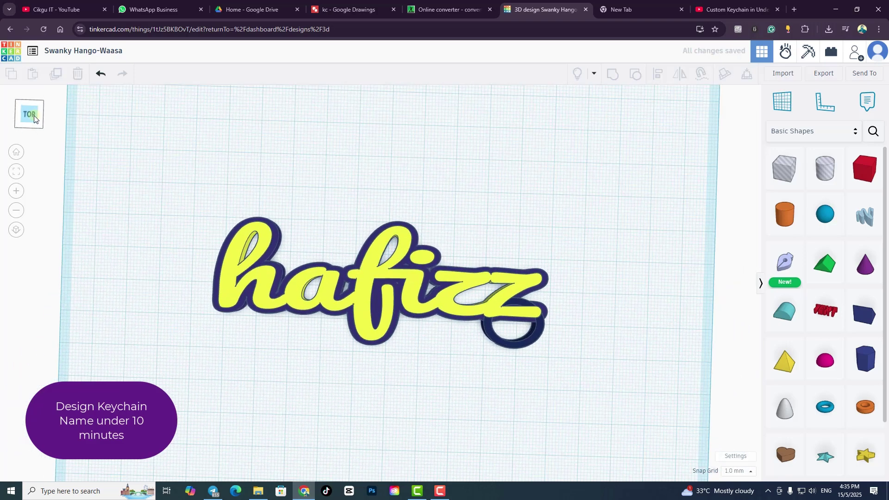
left_click(537, 339)
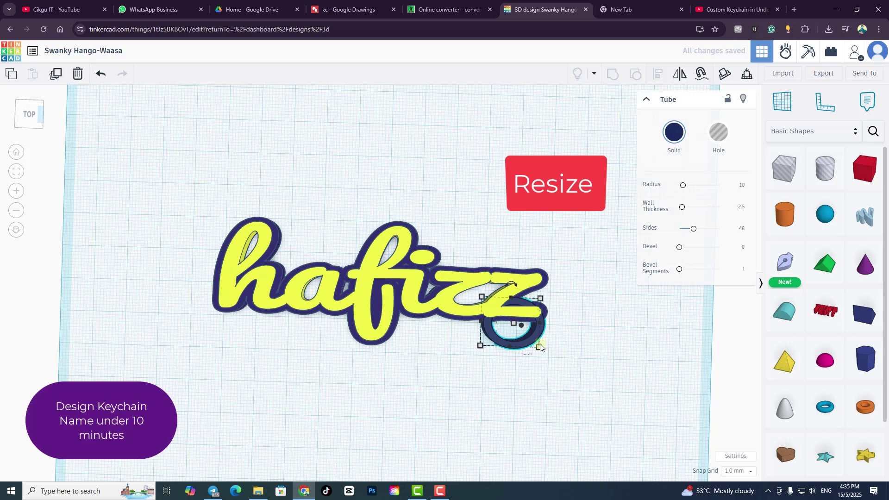
left_click_drag(534, 351, 525, 349)
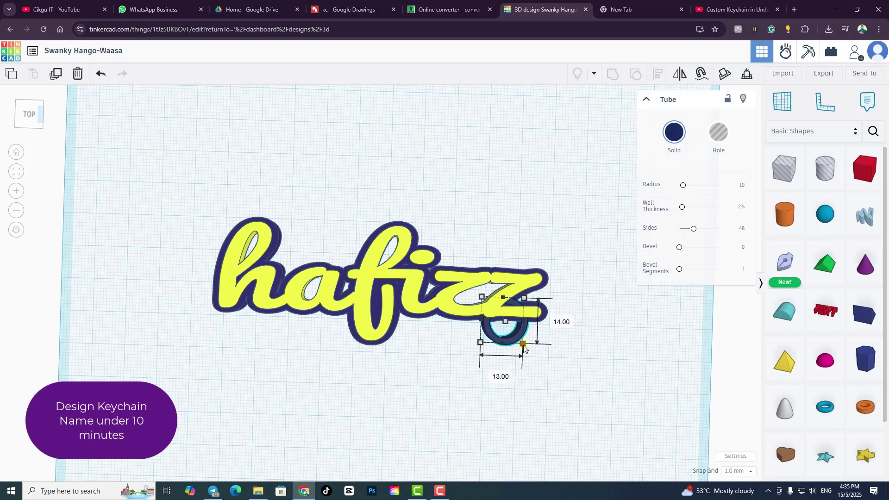
left_click(554, 353)
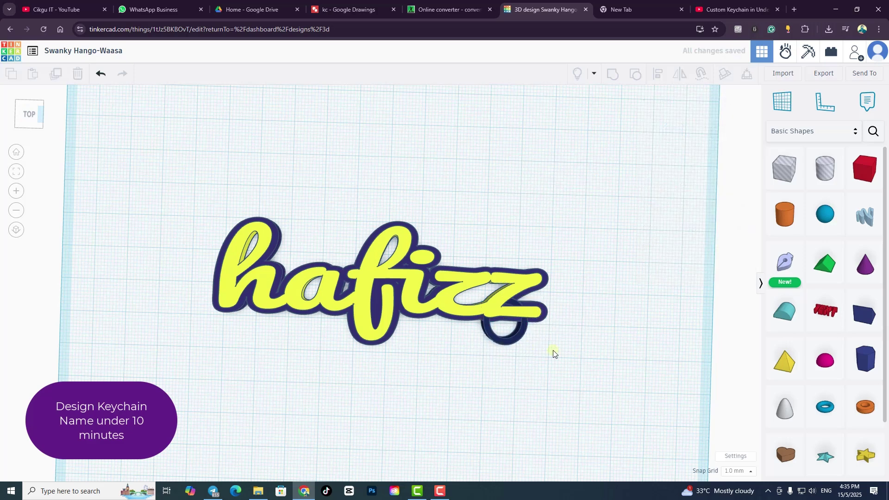
left_click(522, 337)
left_click_drag(522, 341, 530, 346)
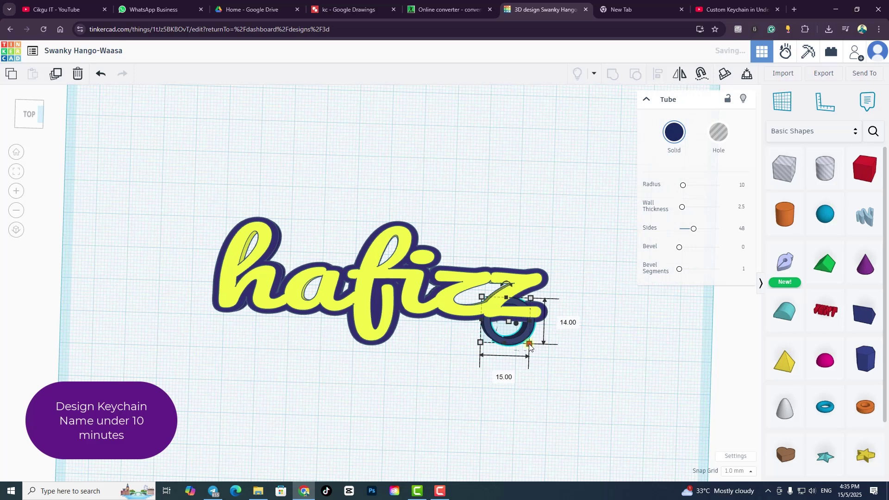
left_click(584, 362)
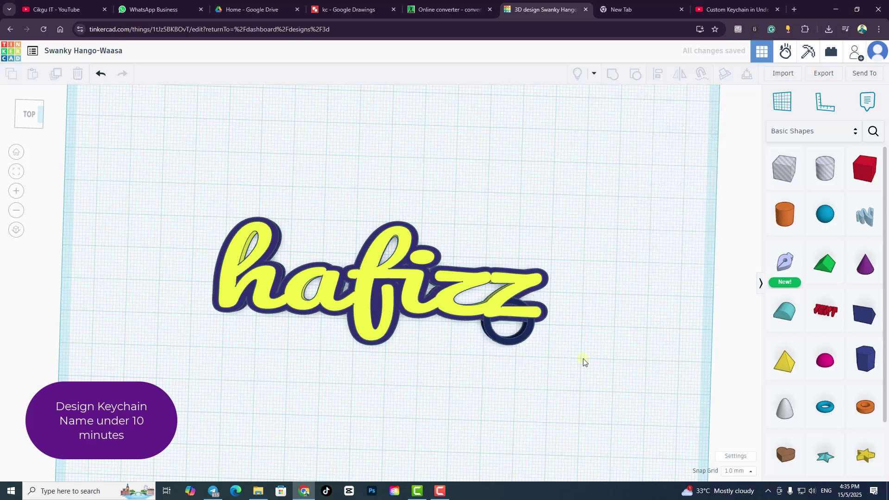
Export everything in the design as an STL file for 3D printing and check the browser's recent downloads for it.
left_click(37, 115)
left_click_drag(37, 112, 34, 116)
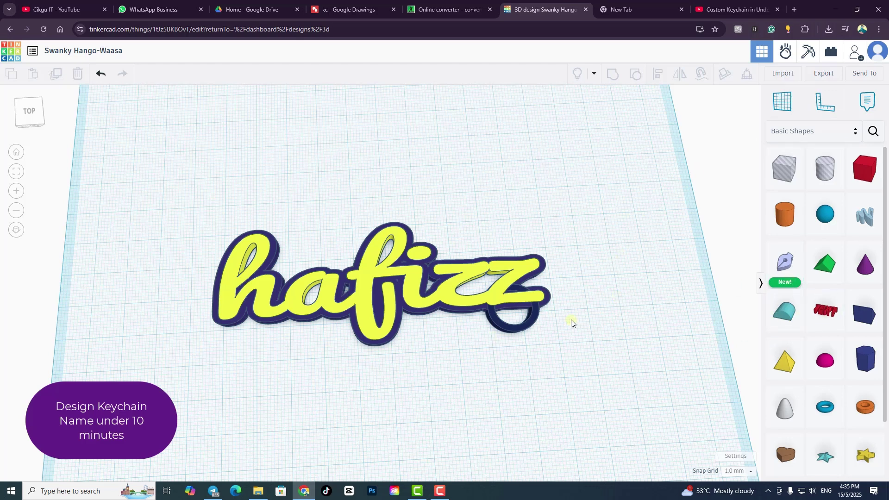
left_click(832, 77)
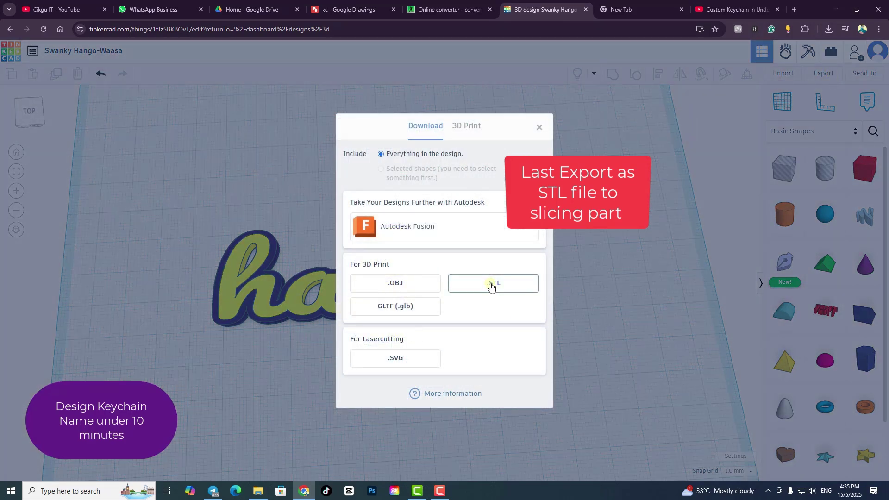
left_click(491, 285)
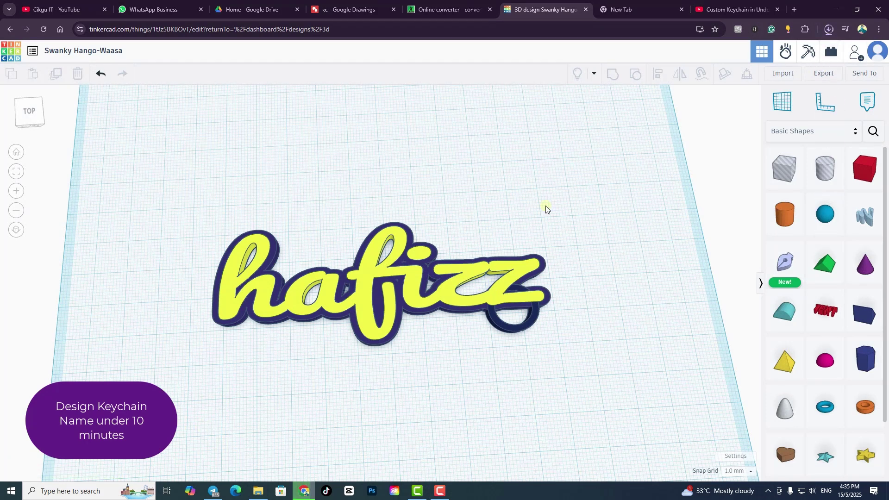
left_click(829, 29)
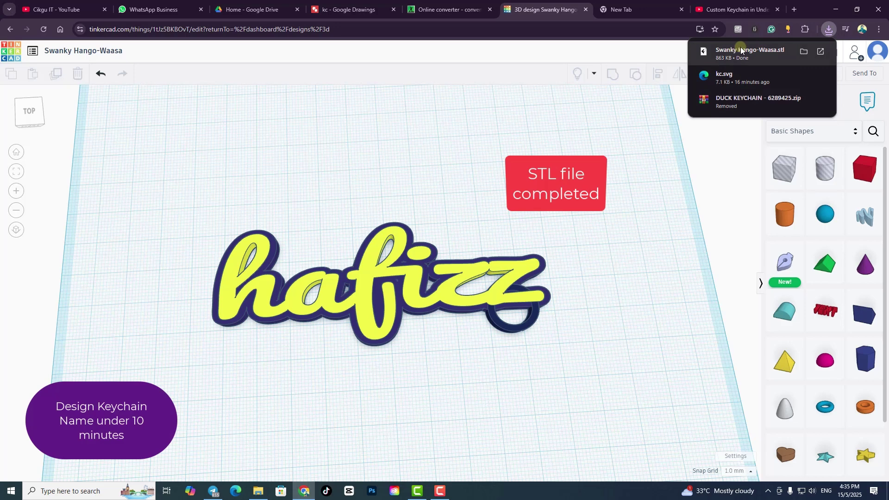
left_click(616, 245)
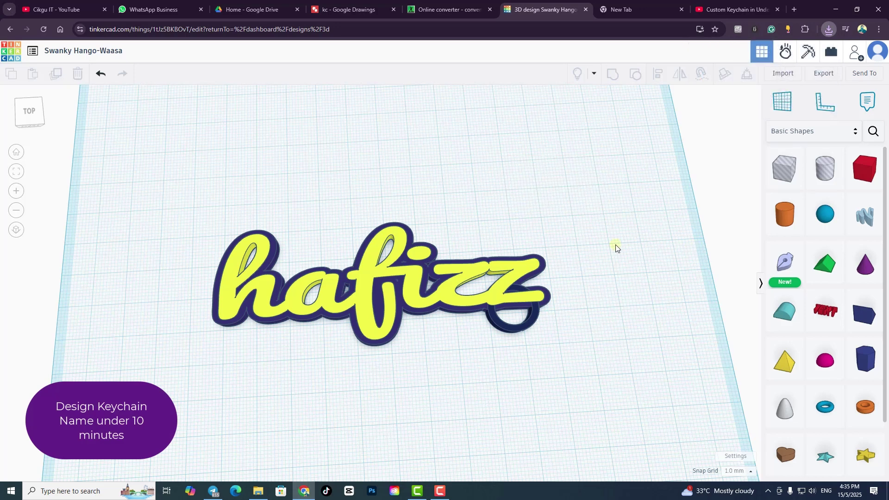